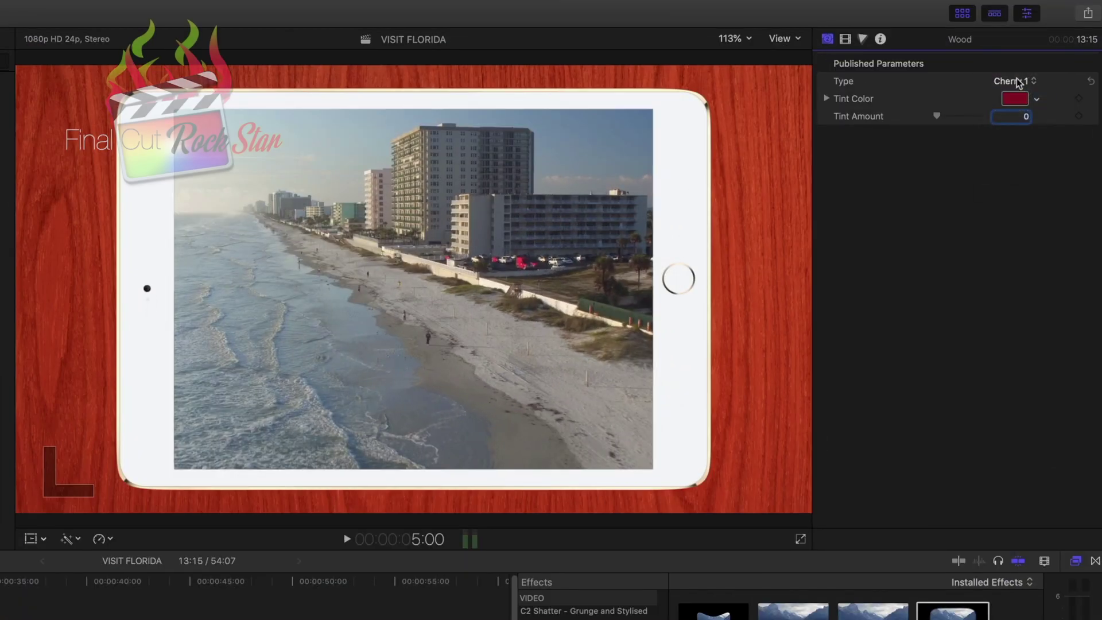
# - Set the Wood background's type to Walnut 1 and place the Wynwood clip in the empty timeline
pyautogui.click(1015, 81)
pyautogui.click(1027, 87)
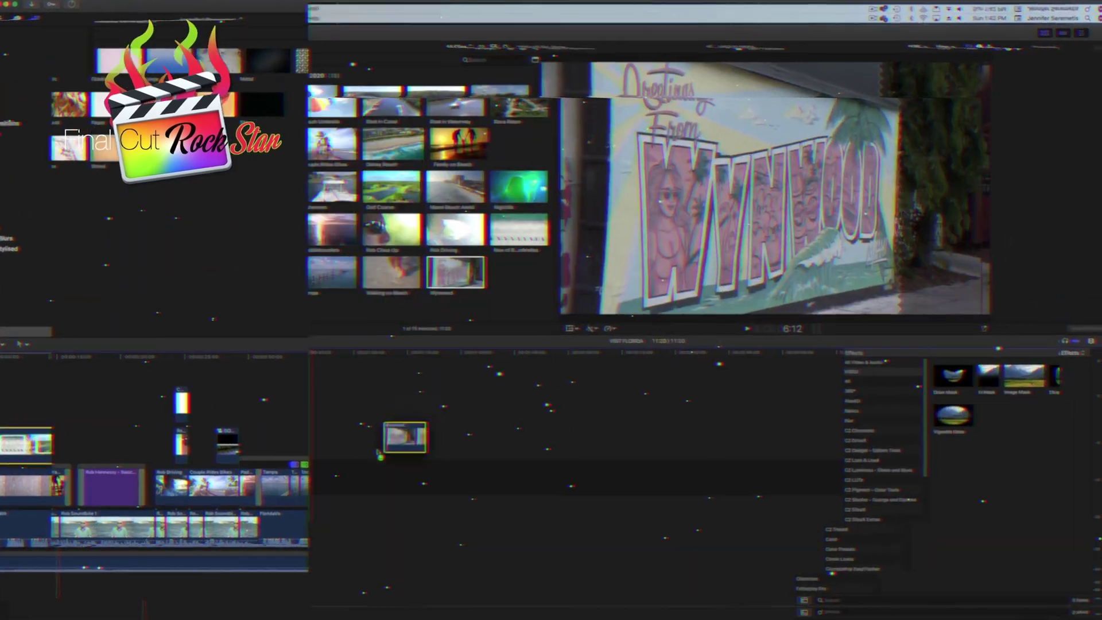
pyautogui.moveTo(394, 441); pyautogui.dragTo(53, 481)
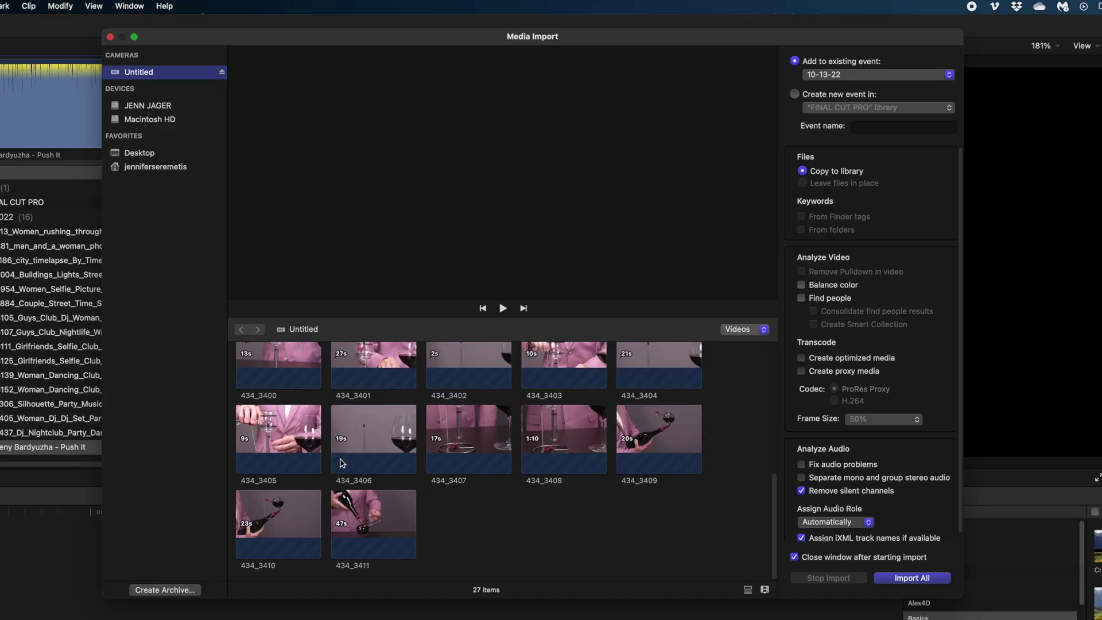
# - Preview card clip 434_3396, then list the XDROOT Clip folder's files in iMovie's import
pyautogui.scroll(5, 341, 462)
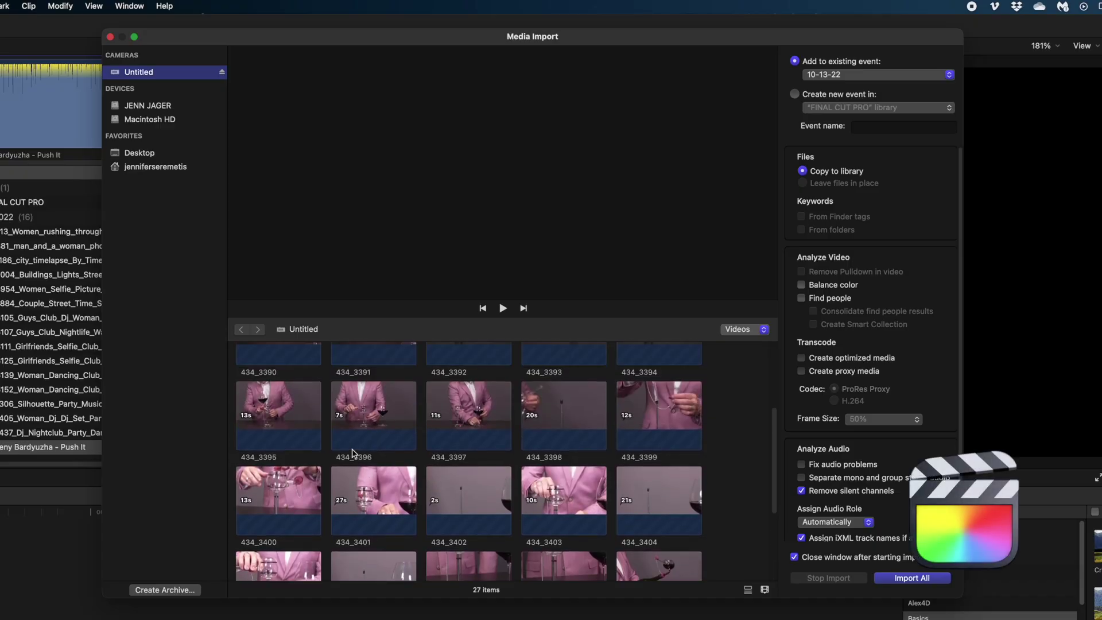
pyautogui.click(353, 453)
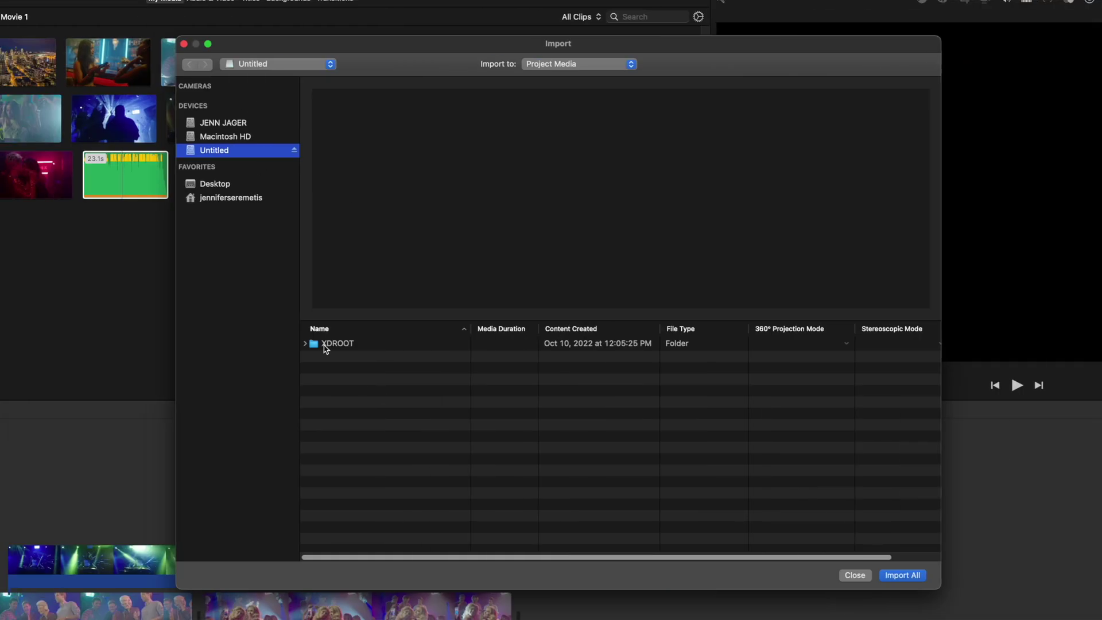
pyautogui.click(305, 343)
pyautogui.click(339, 369)
pyautogui.click(313, 369)
# - Lift a connected clip onto a higher layer in the iMovie timeline
pyautogui.scroll(-5, 366, 459)
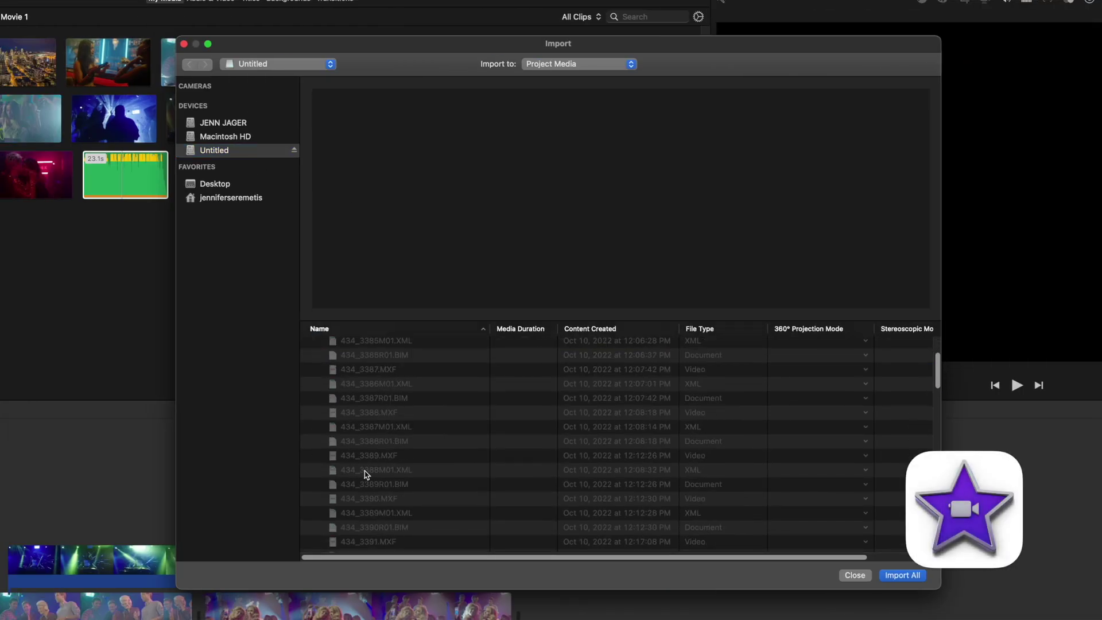
pyautogui.scroll(-3, 365, 473)
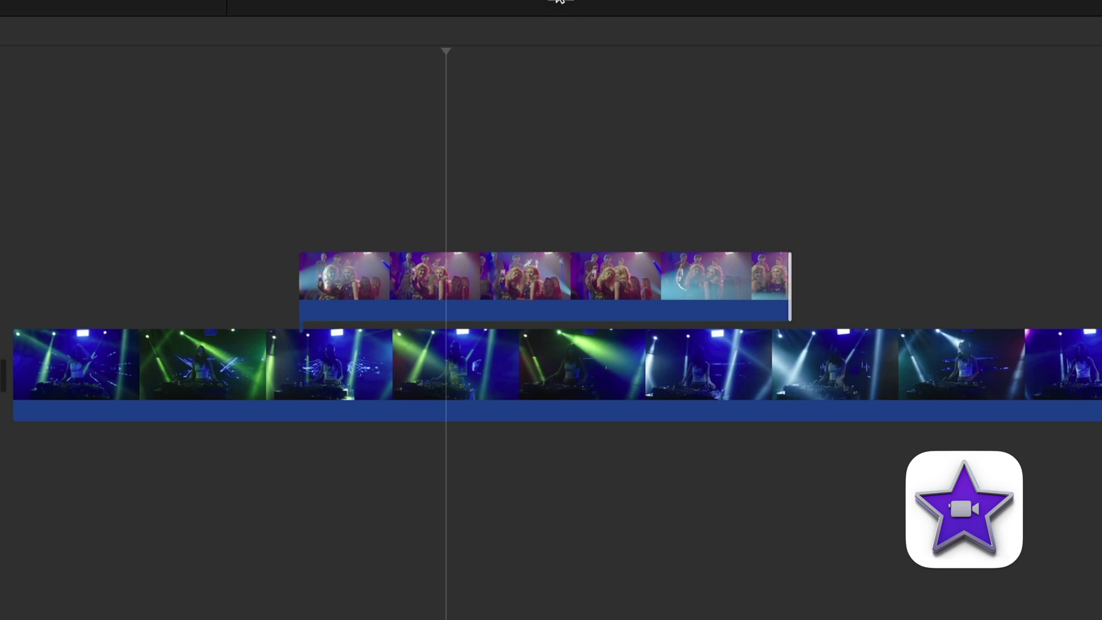
pyautogui.moveTo(442, 275); pyautogui.dragTo(485, 221)
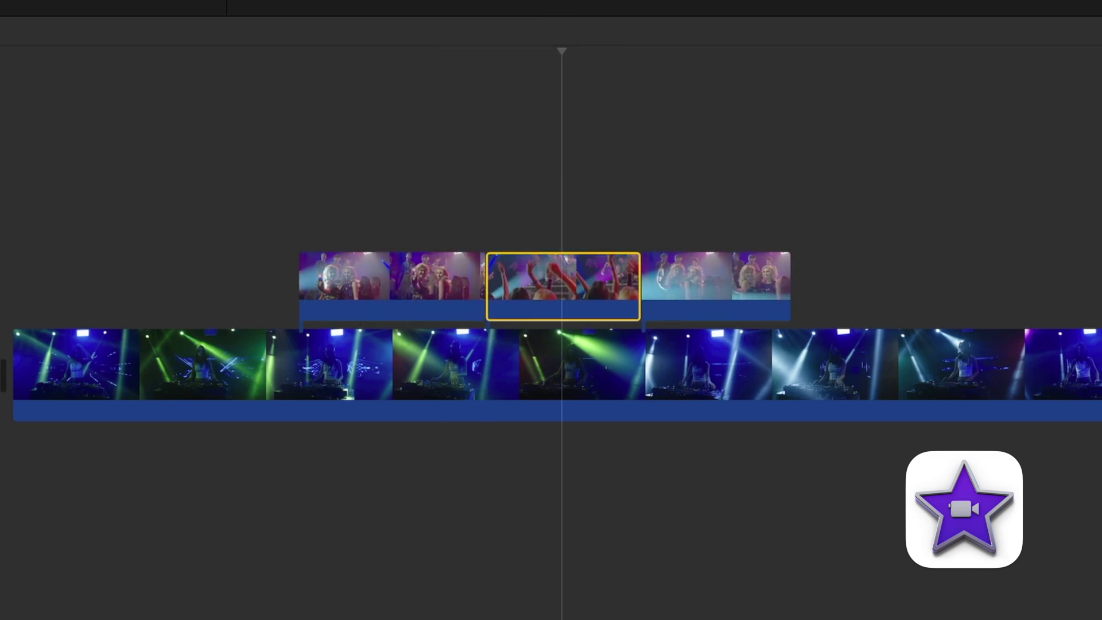
# - Drop a crowd clip into the gap in the connected row above the DJ clip
pyautogui.moveTo(746, 23); pyautogui.dragTo(608, 166)
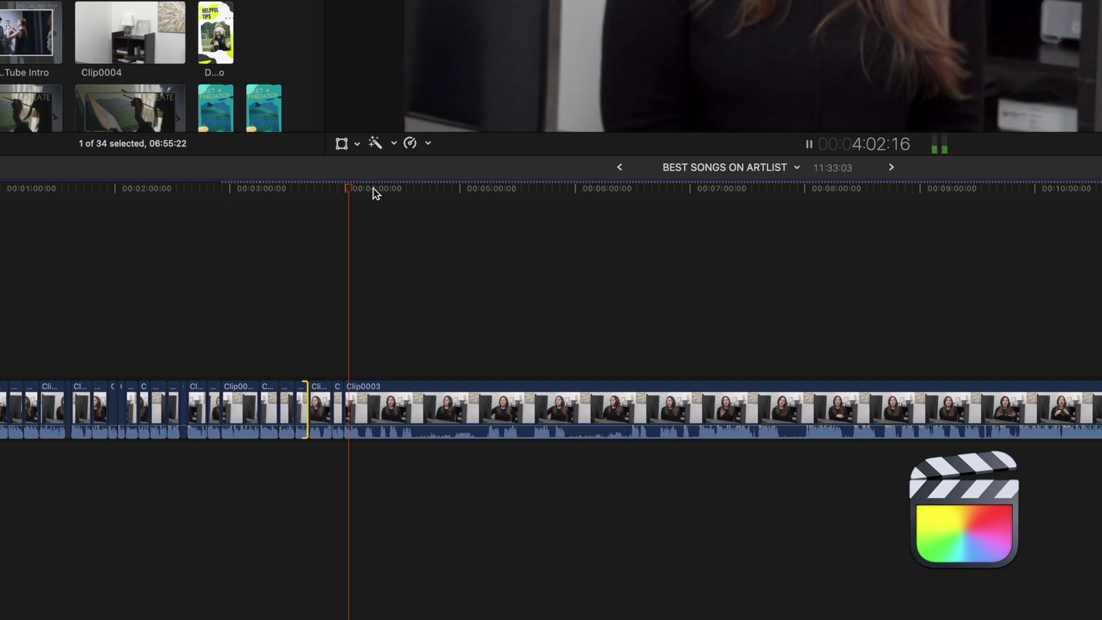
# - Play back the trimmed BEST SONGS ON ARTLIST timeline around the edit
pyautogui.press('space')
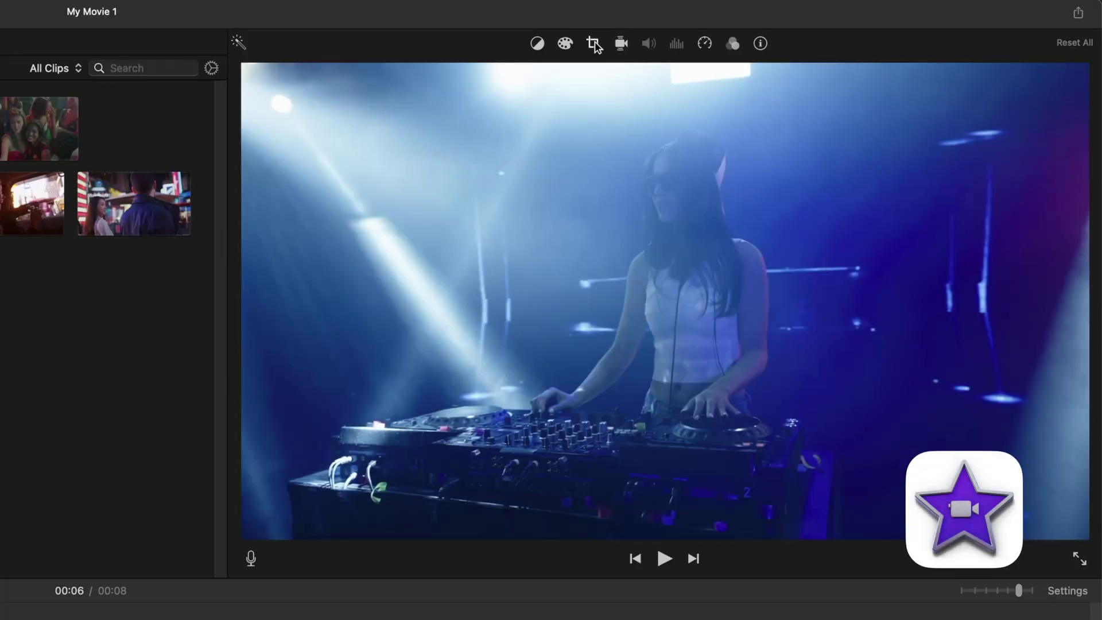
# - Rotate the DJ clip clockwise twice, then back counterclockwise to upright
pyautogui.click(594, 44)
pyautogui.click(911, 75)
pyautogui.click(909, 74)
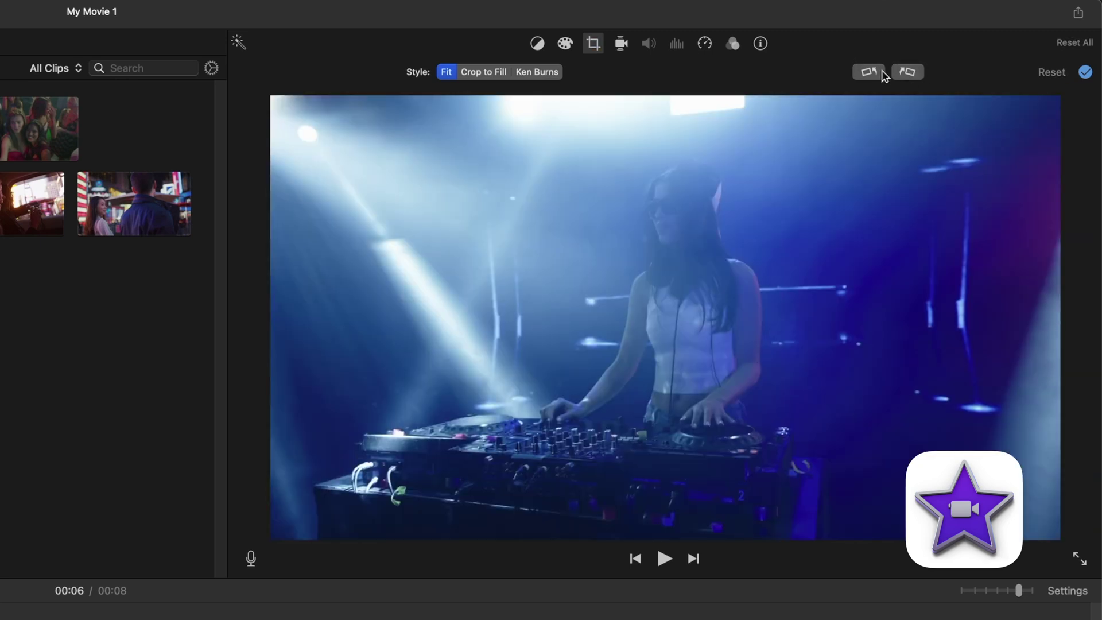
pyautogui.click(868, 71)
pyautogui.click(872, 73)
# - Crop the DJ clip to fill with the frame moved onto the performer, and play it
pyautogui.click(484, 71)
pyautogui.moveTo(600, 372); pyautogui.dragTo(541, 393)
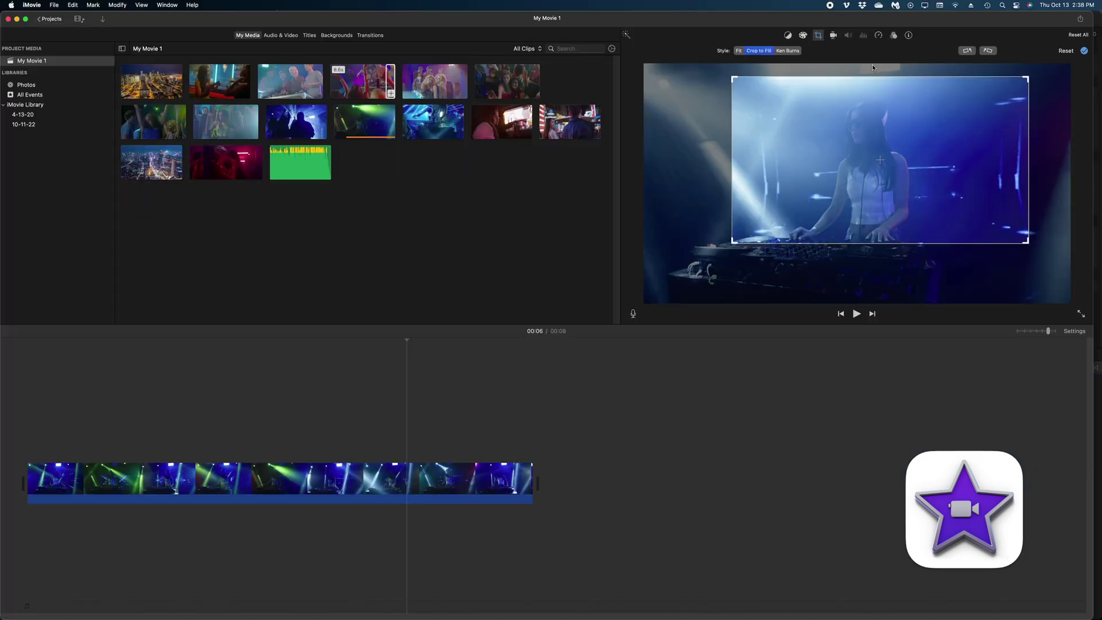
pyautogui.press('space')
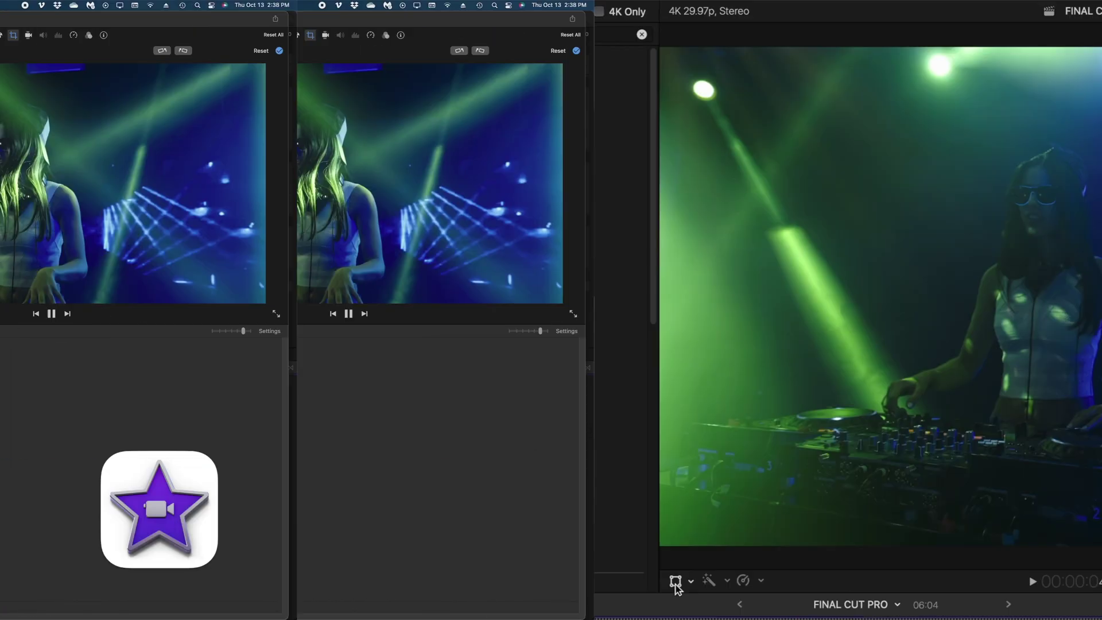
# - Scale the DJ clip to about 67%, move it down and right, and rotate it
pyautogui.hotkey('shift', 't')
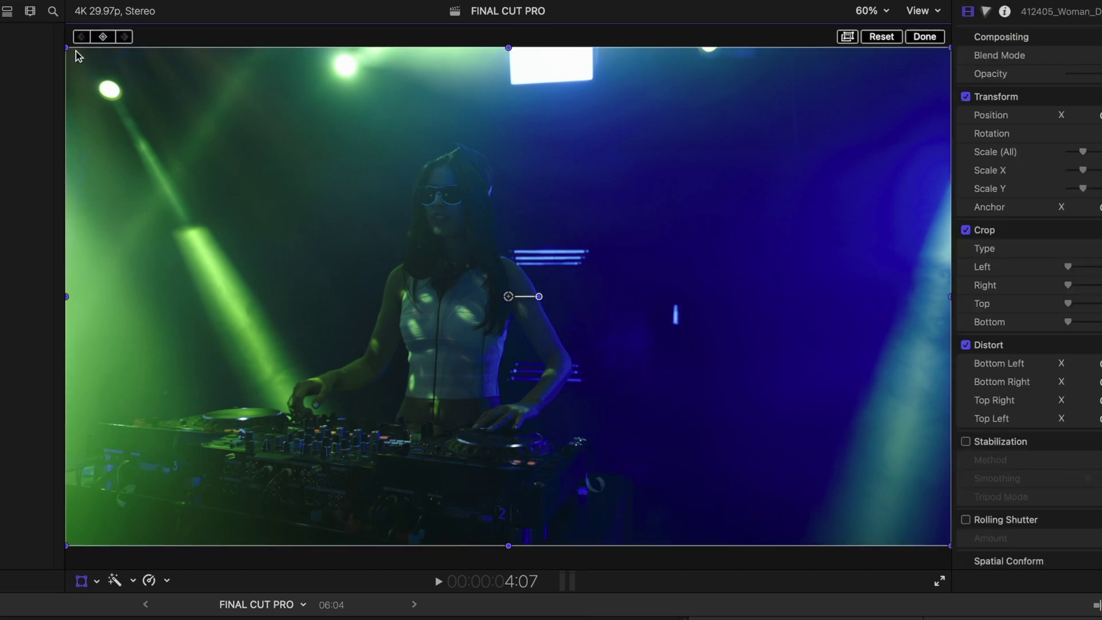
pyautogui.moveTo(76, 51); pyautogui.dragTo(296, 177)
pyautogui.moveTo(510, 329); pyautogui.dragTo(540, 373)
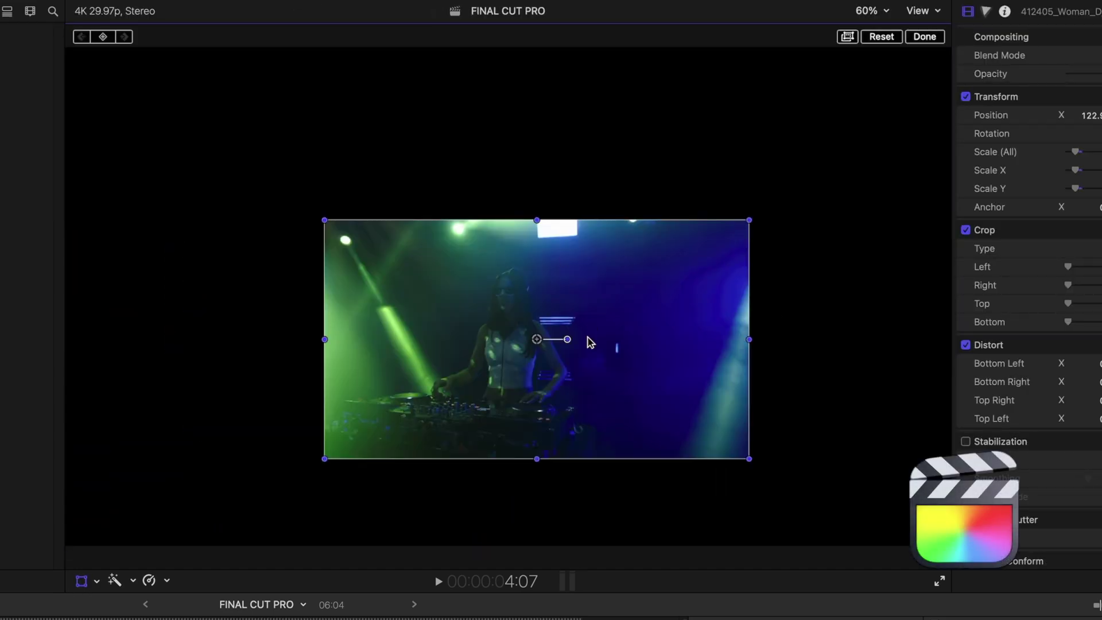
pyautogui.moveTo(567, 339); pyautogui.dragTo(412, 270)
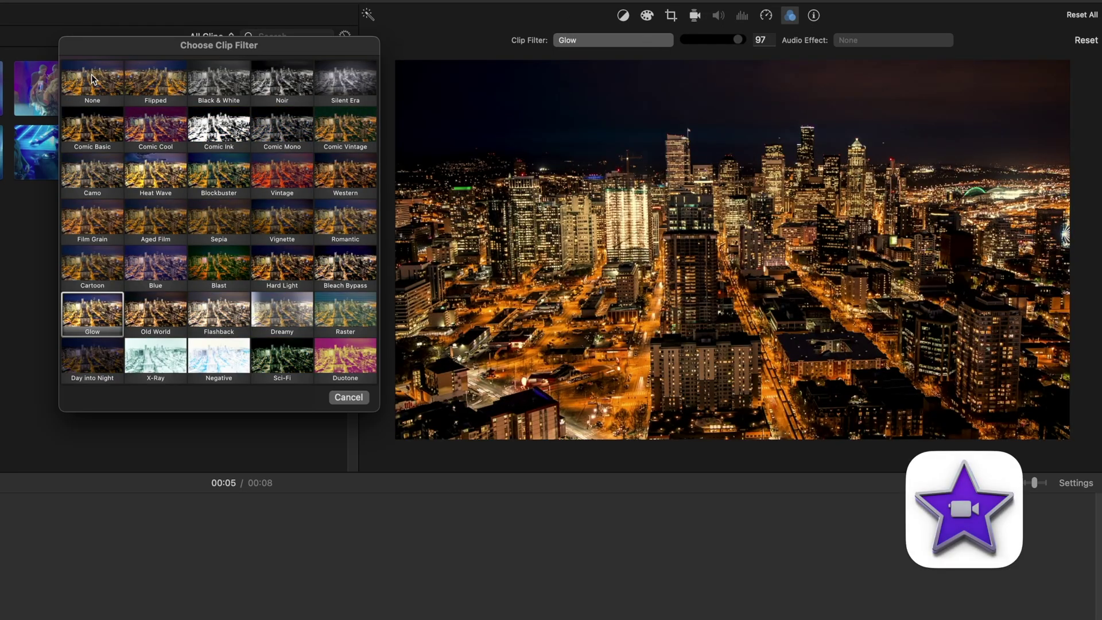
# - Remove the Glow filter and apply Vintage at strength 22 to the city clip
pyautogui.click(92, 79)
pyautogui.click(659, 40)
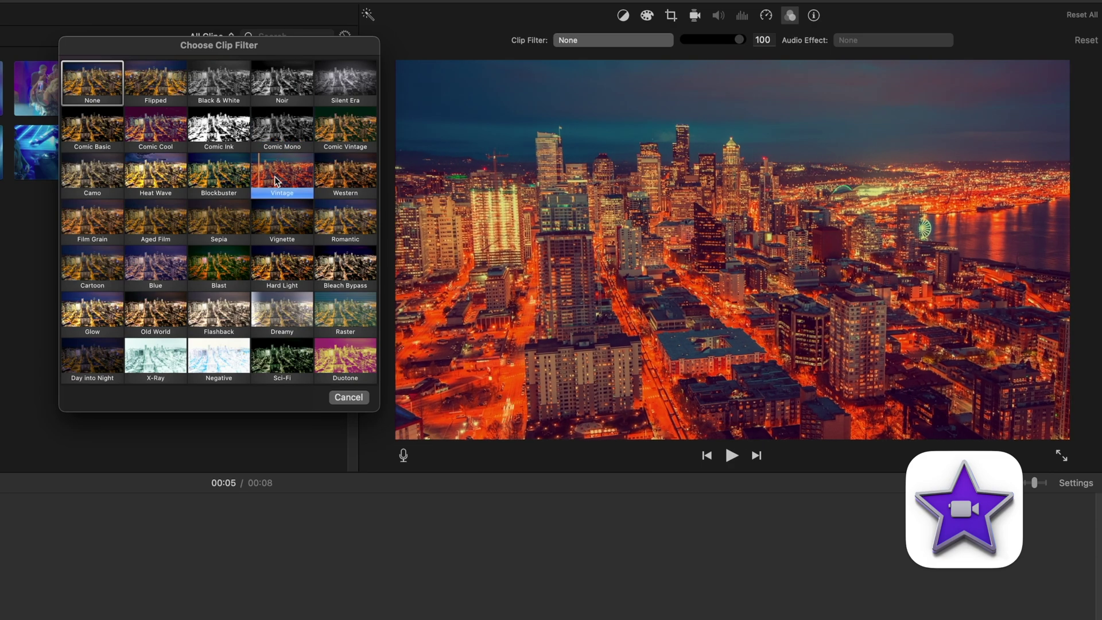
pyautogui.click(280, 178)
pyautogui.moveTo(739, 43)
pyautogui.mouseDown()
pyautogui.moveTo(694, 50)
pyautogui.moveTo(724, 40)
pyautogui.mouseUp()
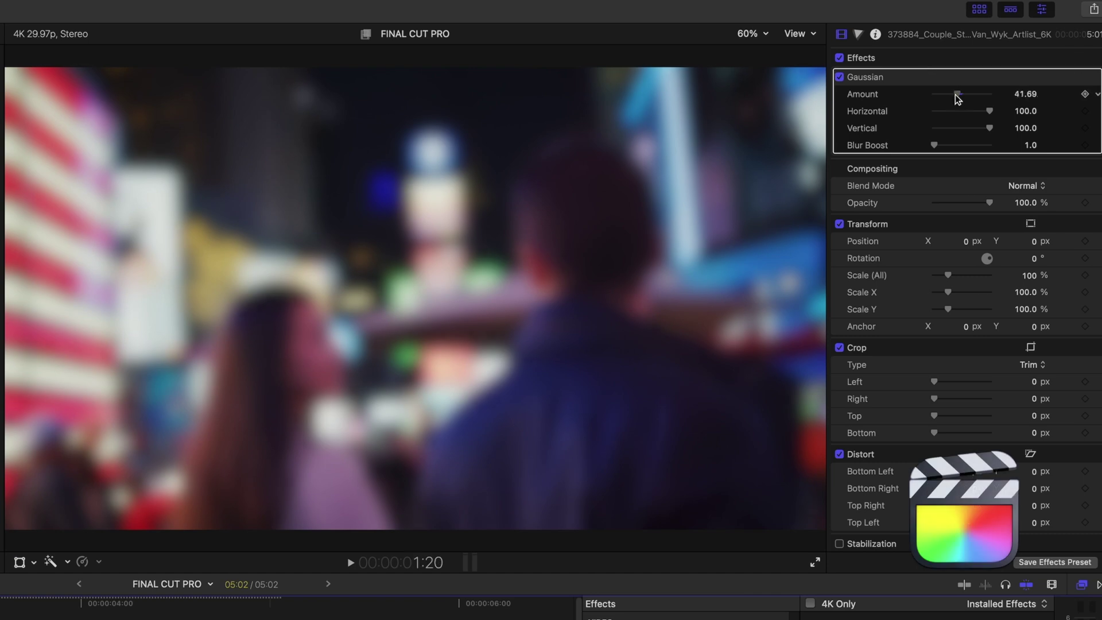
# - Keyframe the Gaussian blur rising to 85.82, preview it, and warm the Seasons grade
pyautogui.moveTo(958, 98); pyautogui.dragTo(933, 96)
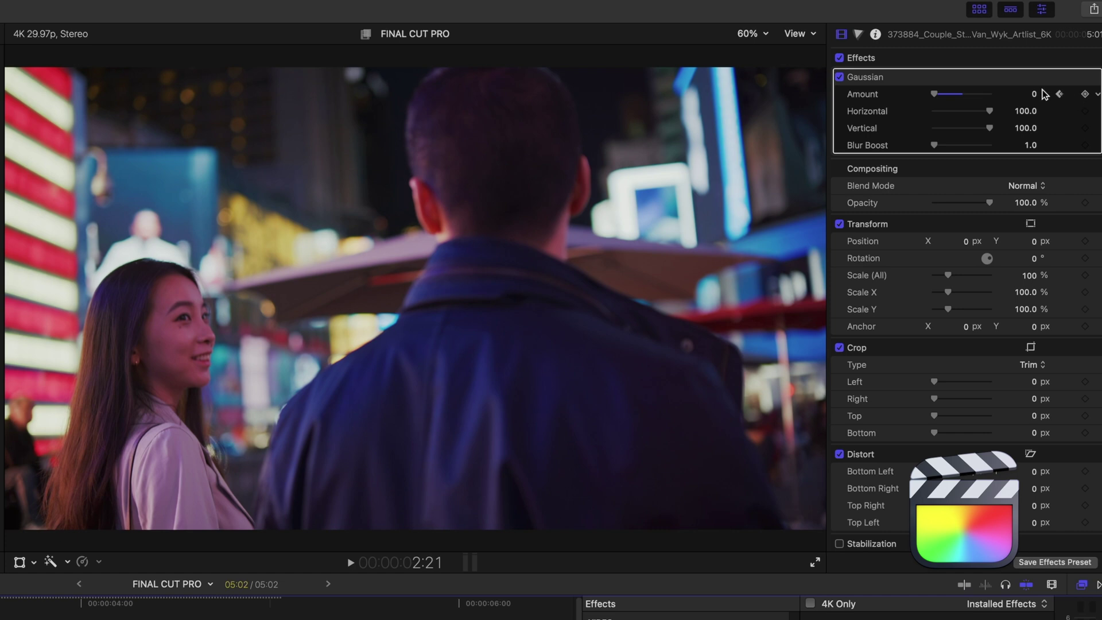
pyautogui.moveTo(934, 94); pyautogui.dragTo(982, 95)
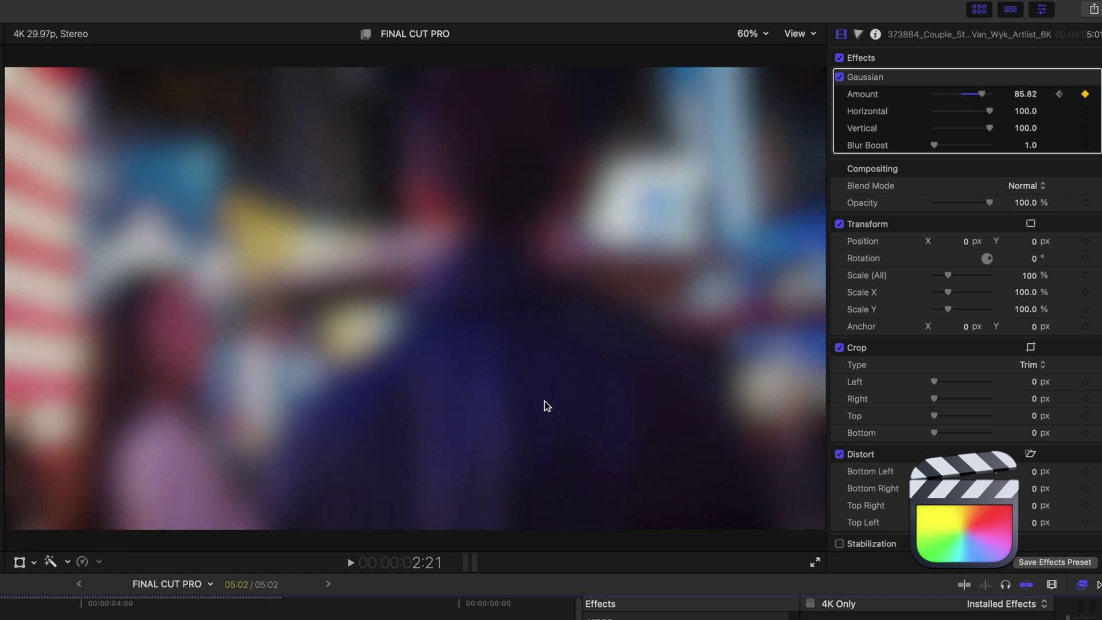
pyautogui.press('j')
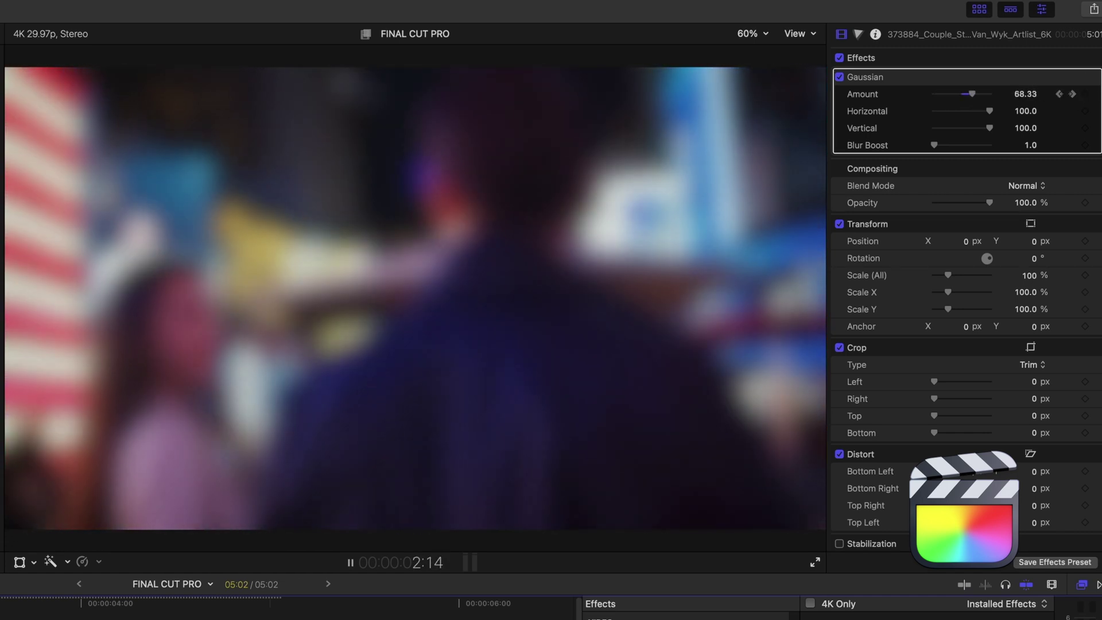
pyautogui.press('k')
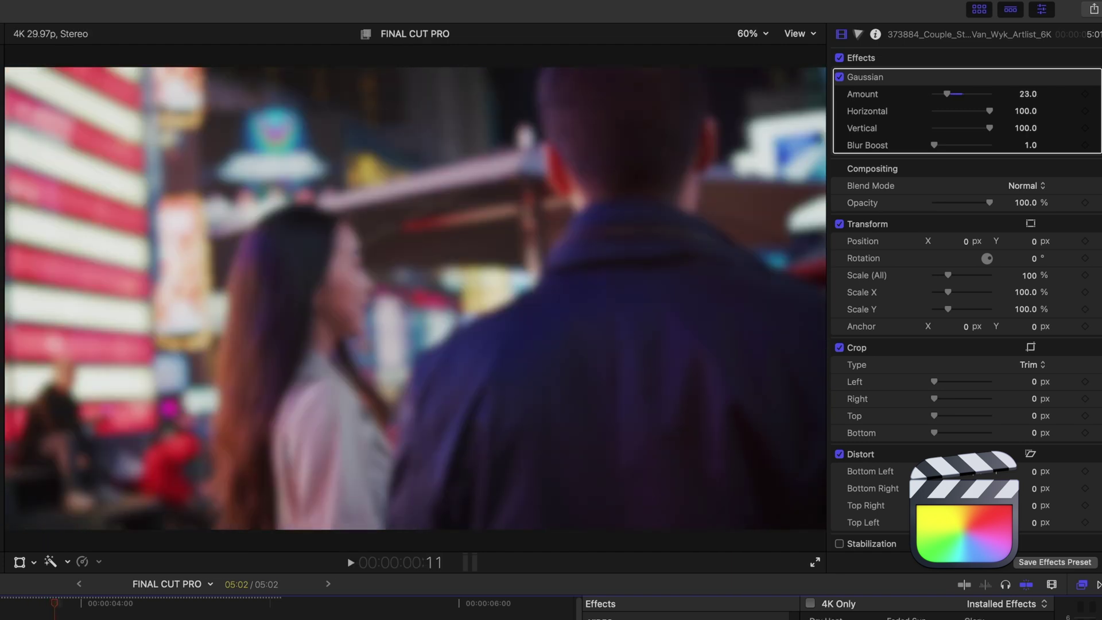
pyautogui.click(415, 299)
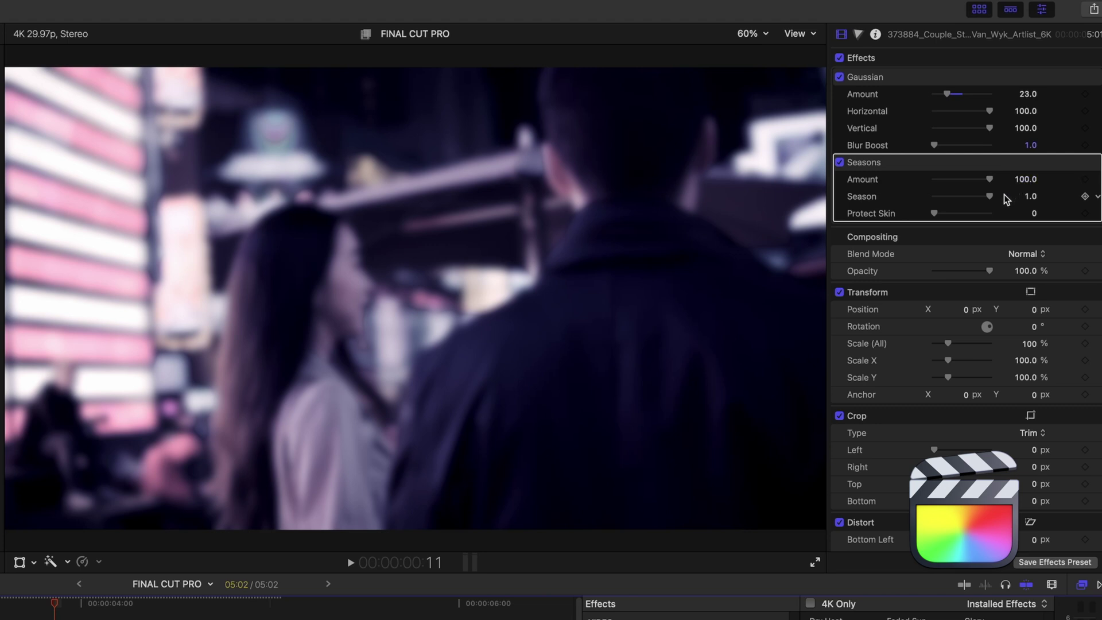
pyautogui.moveTo(983, 200)
pyautogui.mouseDown()
pyautogui.moveTo(965, 205)
pyautogui.moveTo(983, 217)
pyautogui.mouseUp()
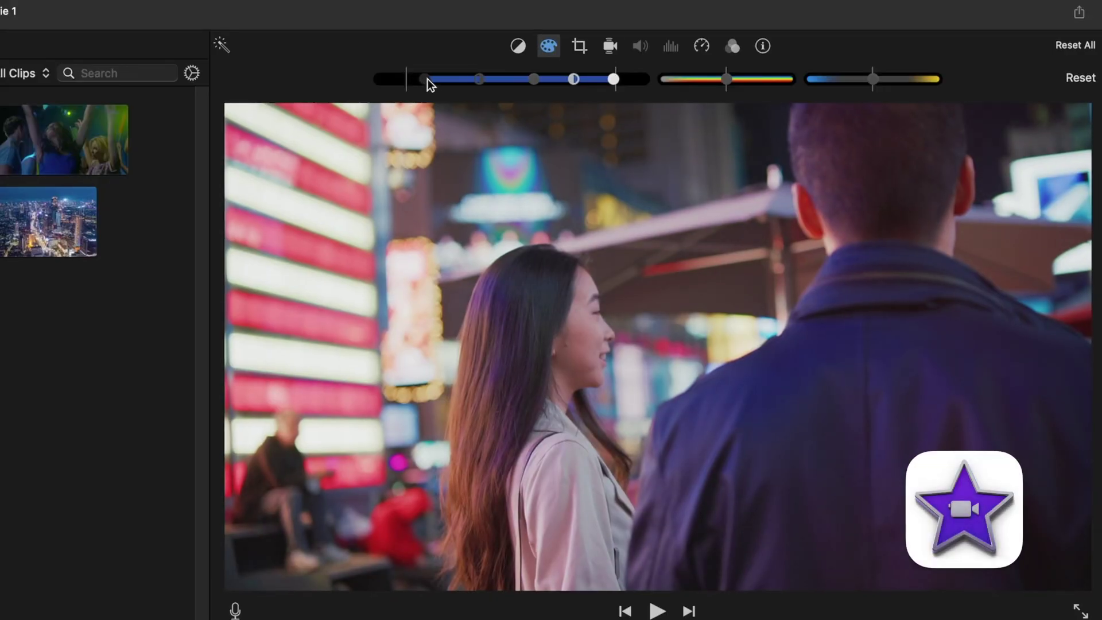
# - Lower the couple clip's black point, raise its white point and shift the midtones
pyautogui.moveTo(427, 78); pyautogui.dragTo(400, 78)
pyautogui.moveTo(621, 84); pyautogui.dragTo(526, 84)
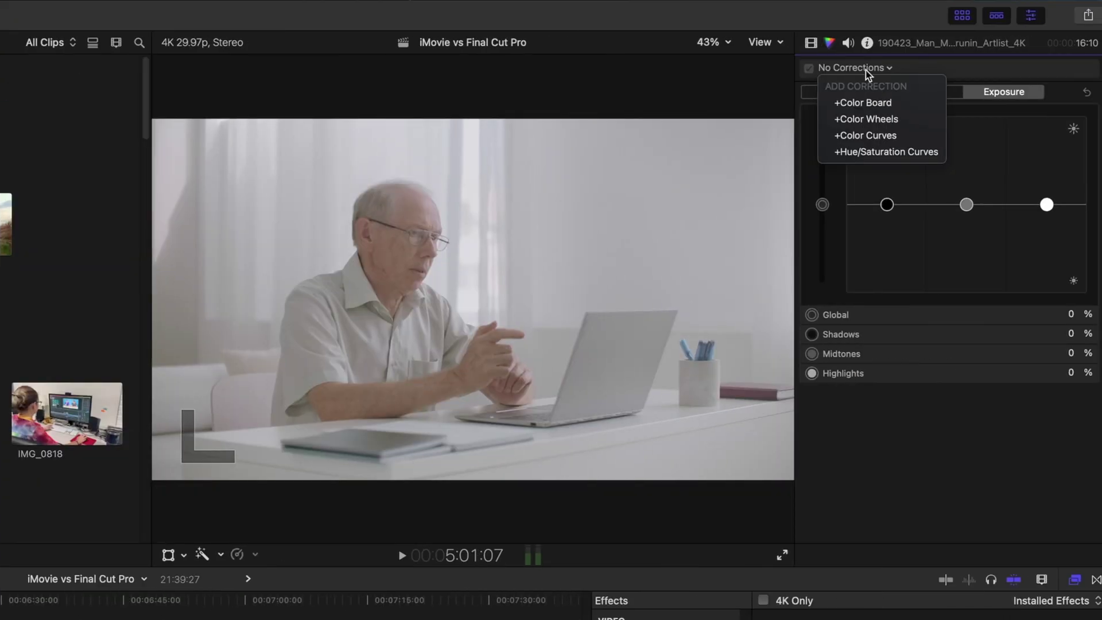
# - Add a Color Board with highlights 11%, midtones 8%, shadows about -33%, and shift hues
pyautogui.click(868, 104)
pyautogui.moveTo(1048, 206); pyautogui.dragTo(1048, 195)
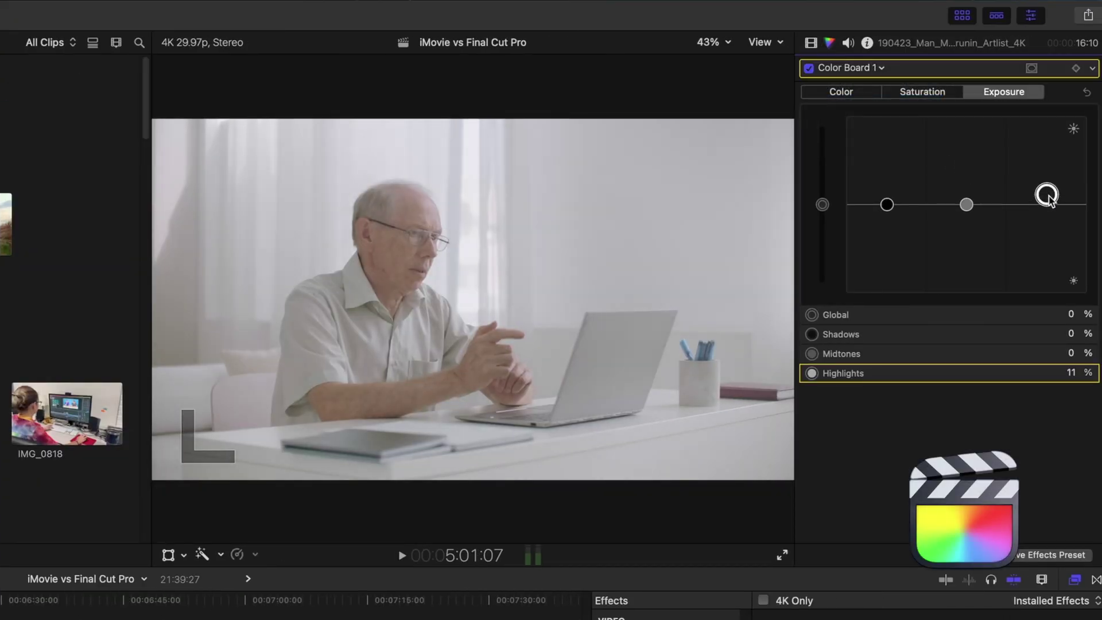
pyautogui.moveTo(967, 206); pyautogui.dragTo(967, 197)
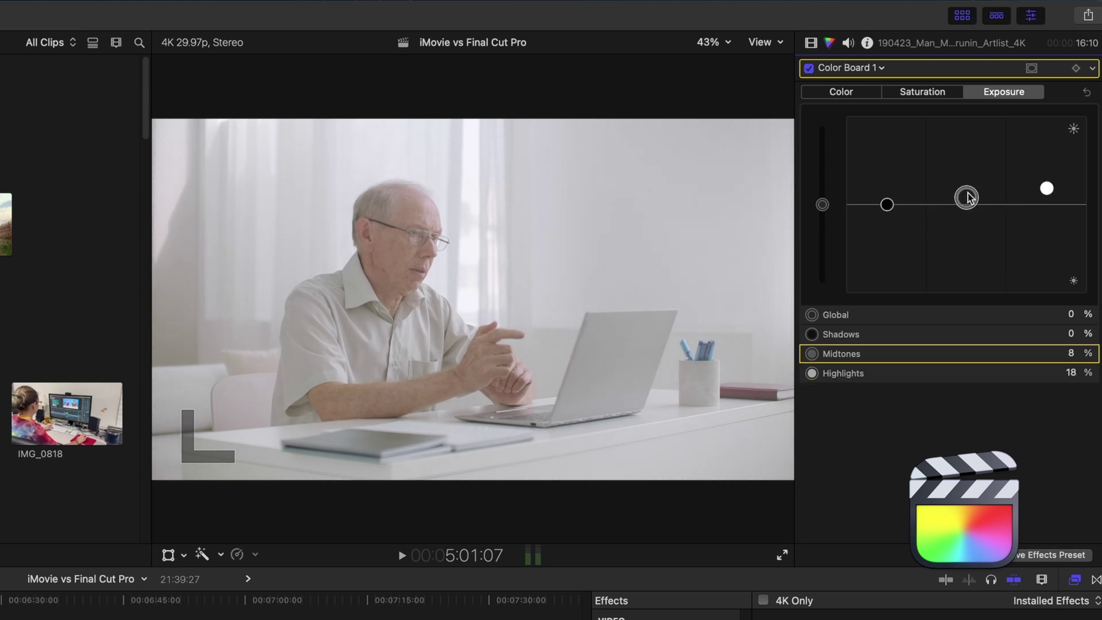
pyautogui.moveTo(879, 209); pyautogui.dragTo(881, 234)
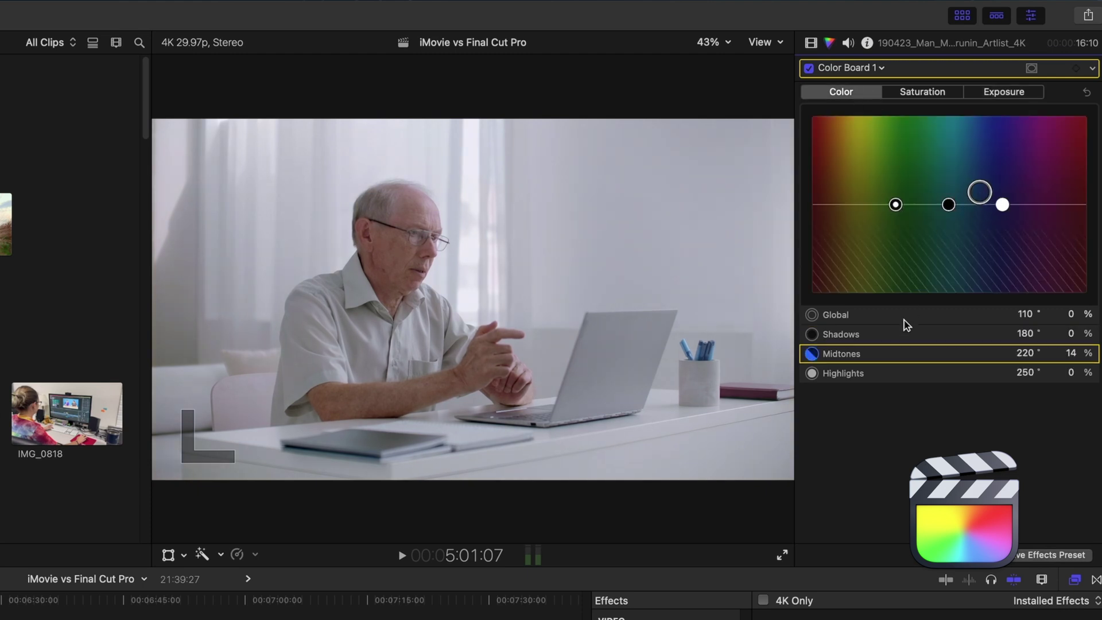
pyautogui.click(905, 324)
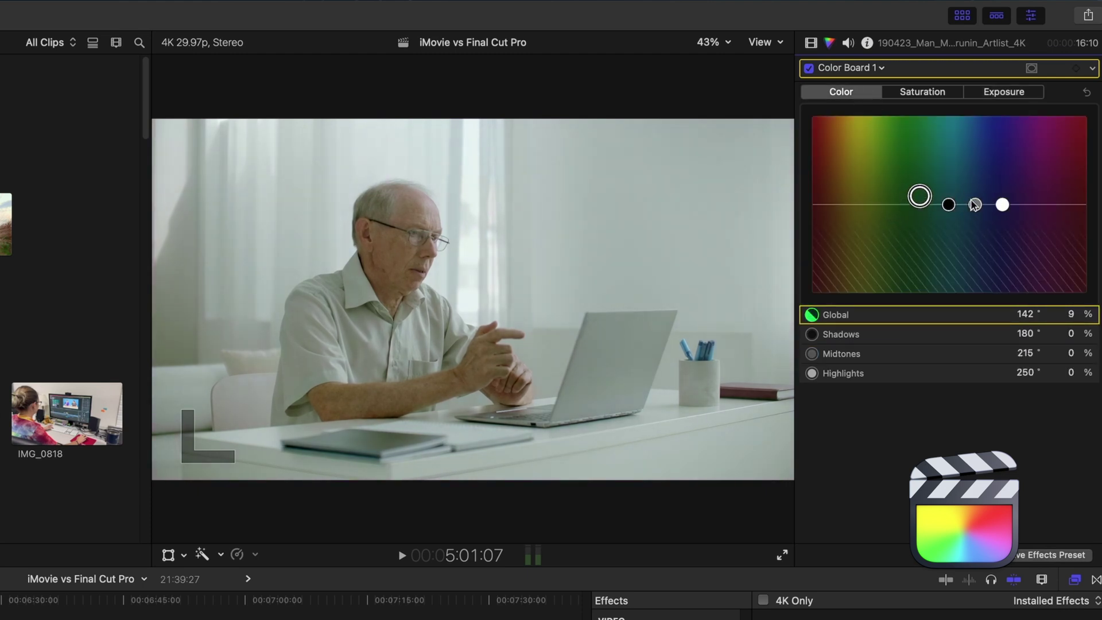
pyautogui.moveTo(974, 205); pyautogui.dragTo(1000, 193)
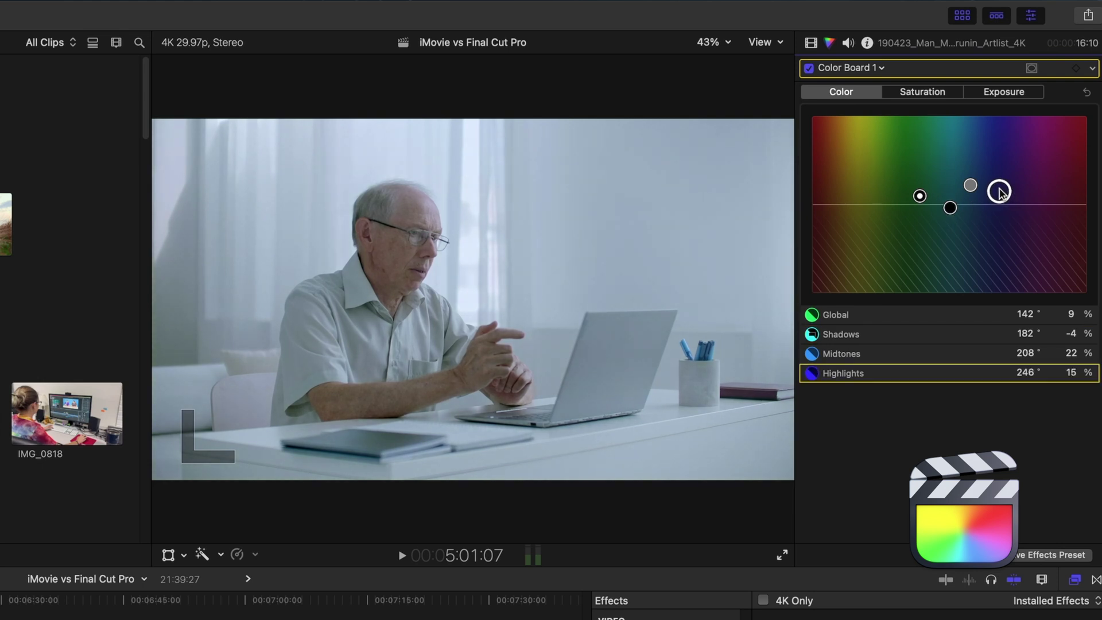
# - Raise the overall, shadow, midtone and highlight saturation of the laptop clip
pyautogui.click(922, 92)
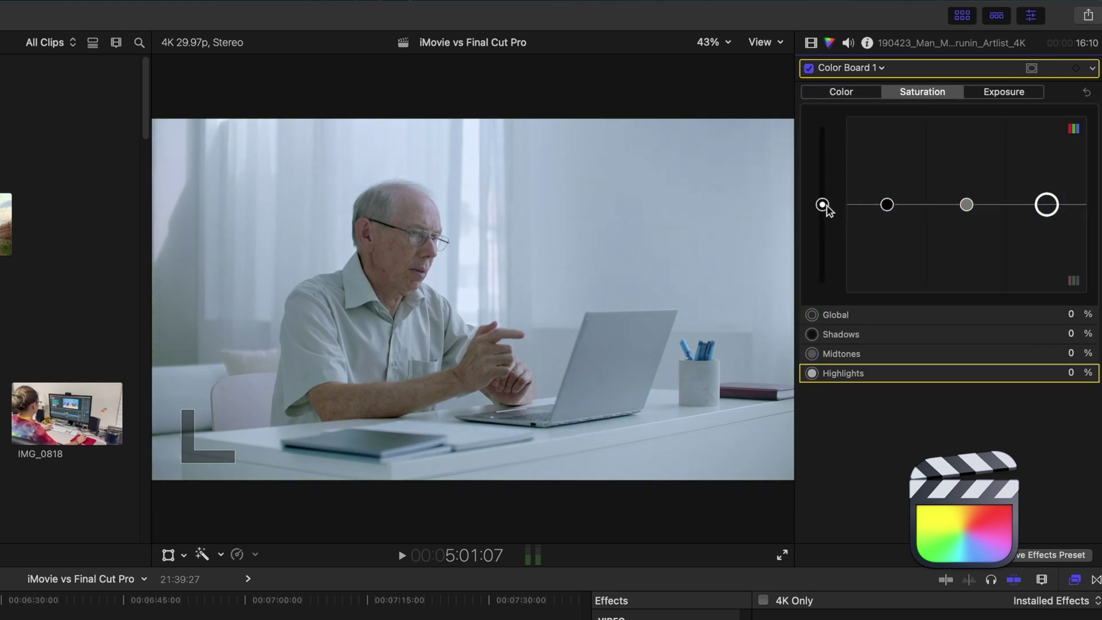
pyautogui.moveTo(822, 205); pyautogui.dragTo(844, 148)
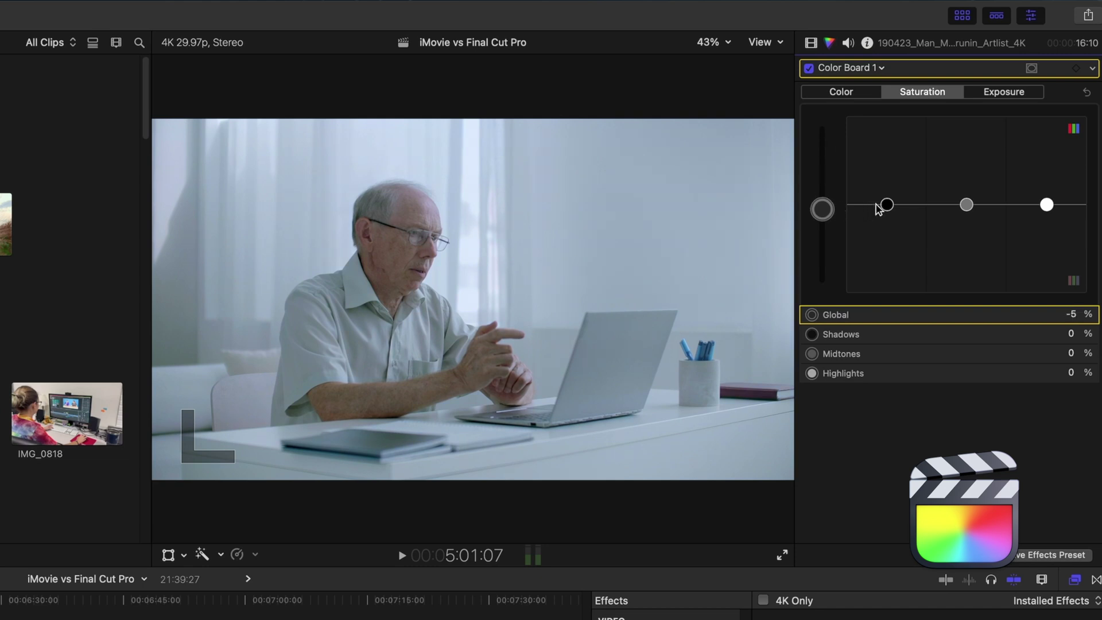
pyautogui.moveTo(887, 205); pyautogui.dragTo(888, 180)
pyautogui.moveTo(967, 205); pyautogui.dragTo(966, 170)
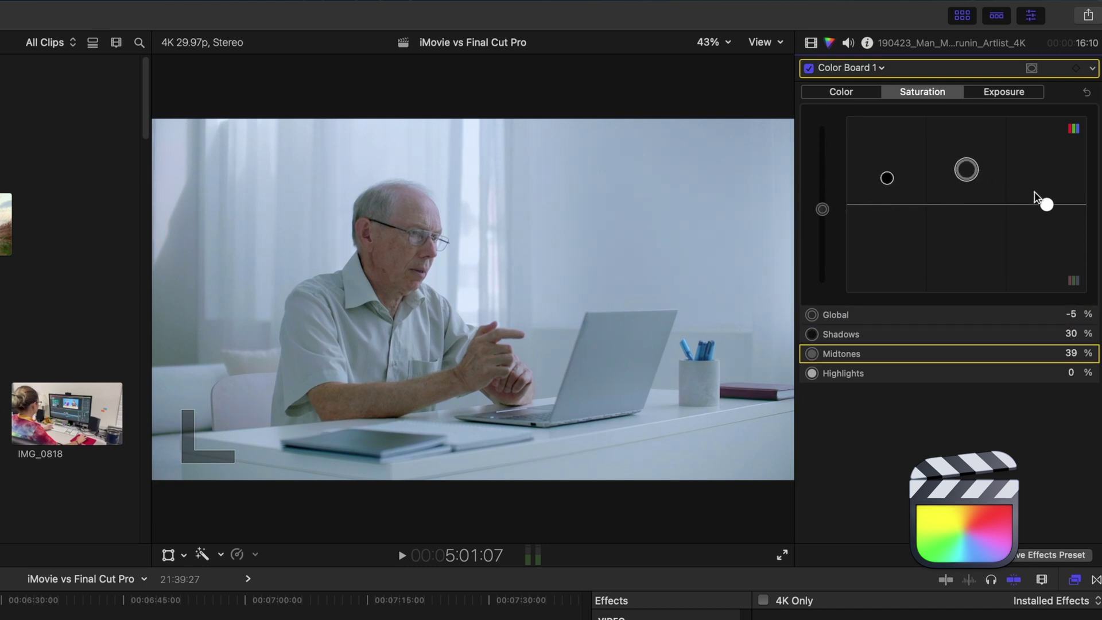
pyautogui.moveTo(1046, 204); pyautogui.dragTo(1046, 179)
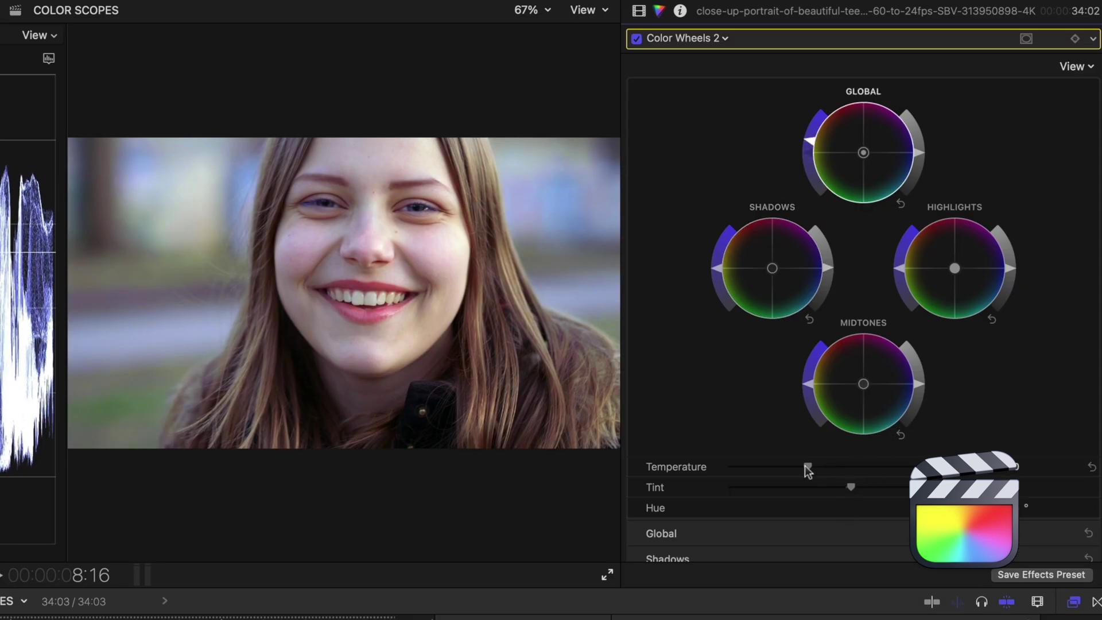
# - Warm the portrait, cool the hummingbird shot, then add a colour mask sampled from forehead skin
pyautogui.moveTo(821, 471); pyautogui.dragTo(819, 471)
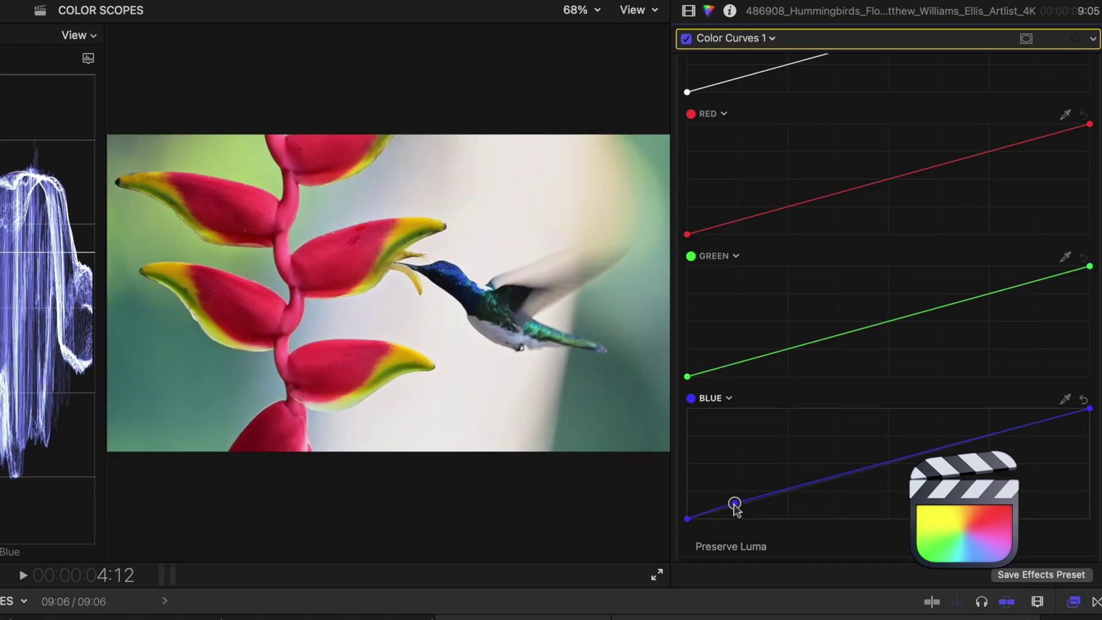
pyautogui.moveTo(735, 504); pyautogui.dragTo(733, 488)
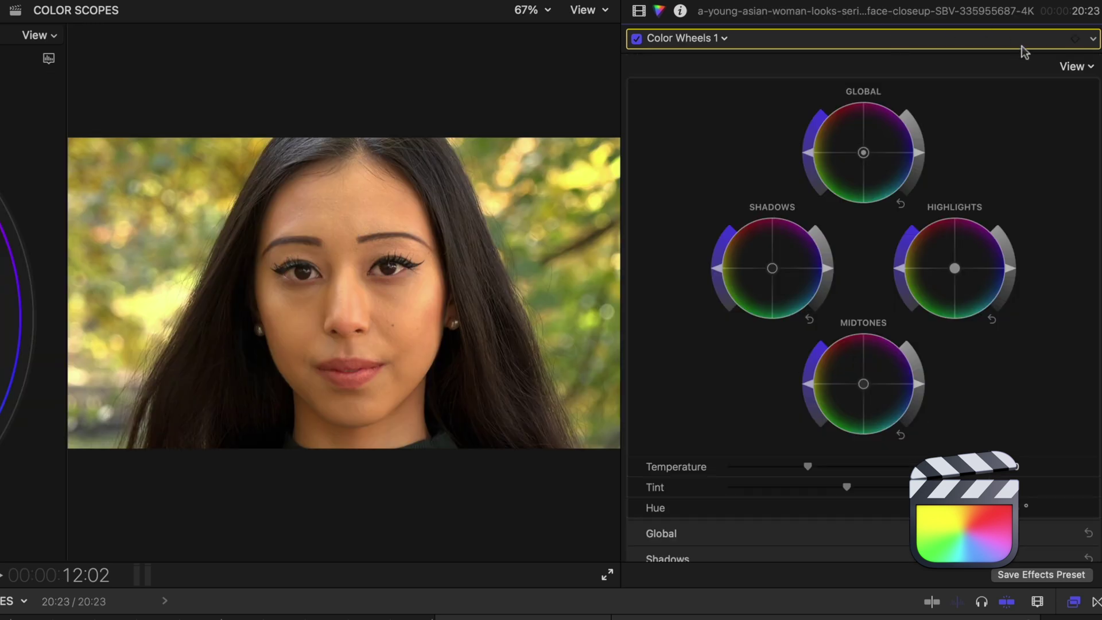
pyautogui.click(1026, 38)
pyautogui.click(964, 69)
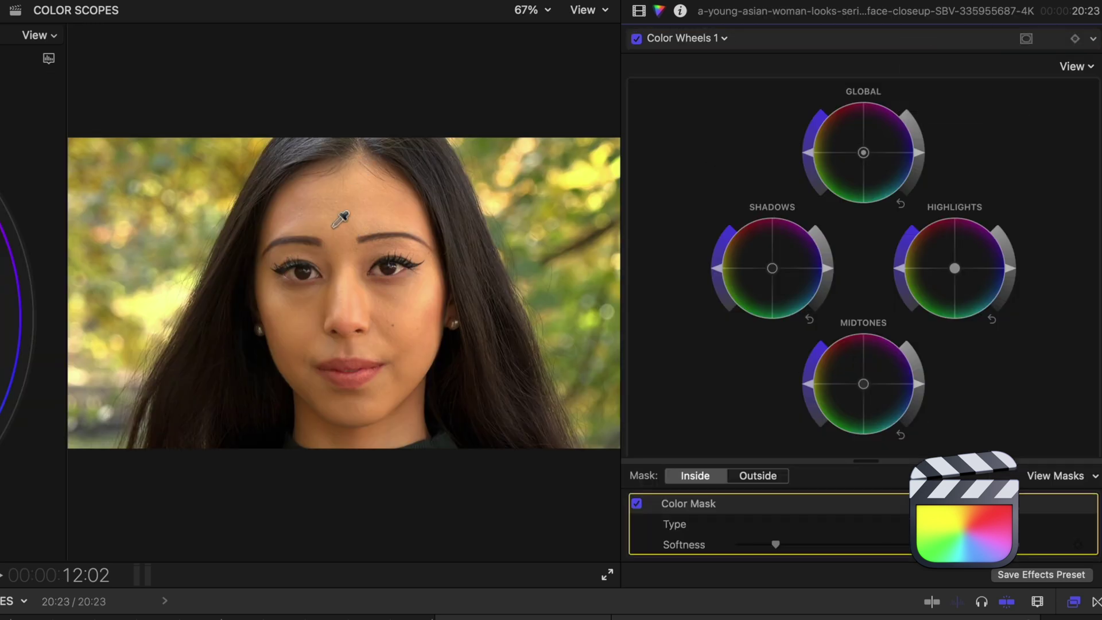
pyautogui.moveTo(332, 227); pyautogui.dragTo(348, 216)
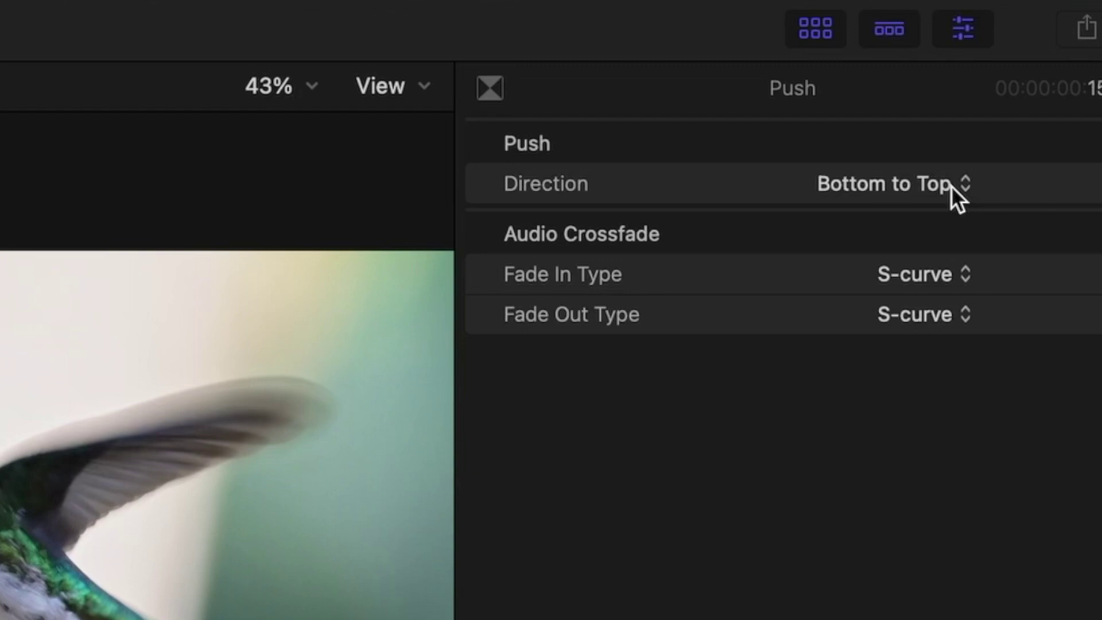
# - Set the transition's Direction to Right to Left
pyautogui.click(950, 184)
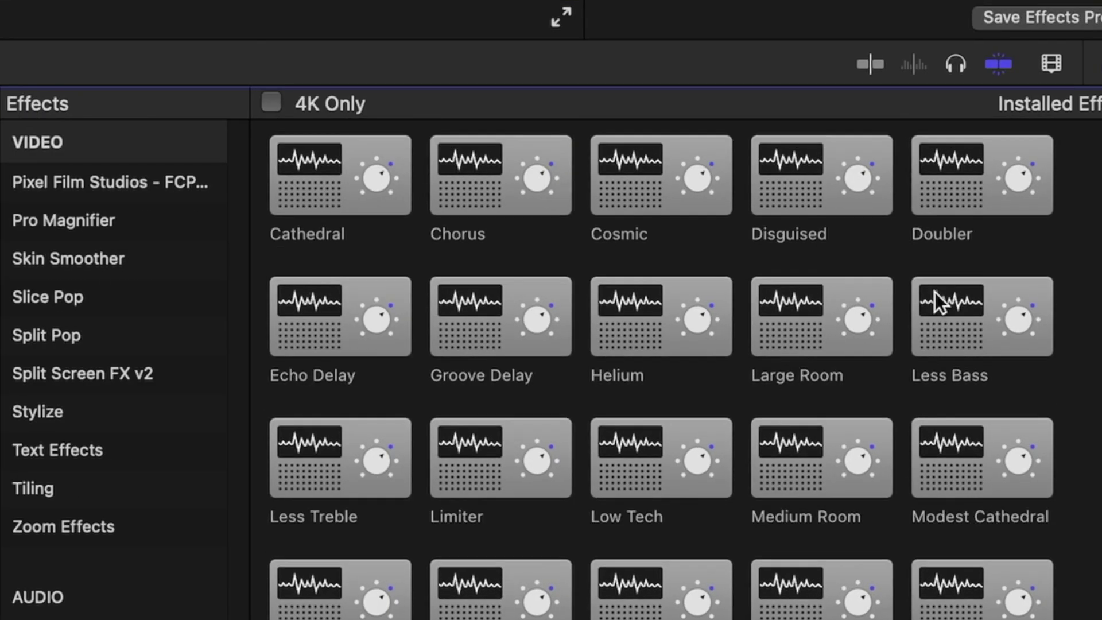
# - Change the dialogue clip's channels from 8 Mono to 4 Stereo, then to Surround 5.1 + Stereo
pyautogui.scroll(-5, 939, 298)
pyautogui.scroll(-20, 930, 294)
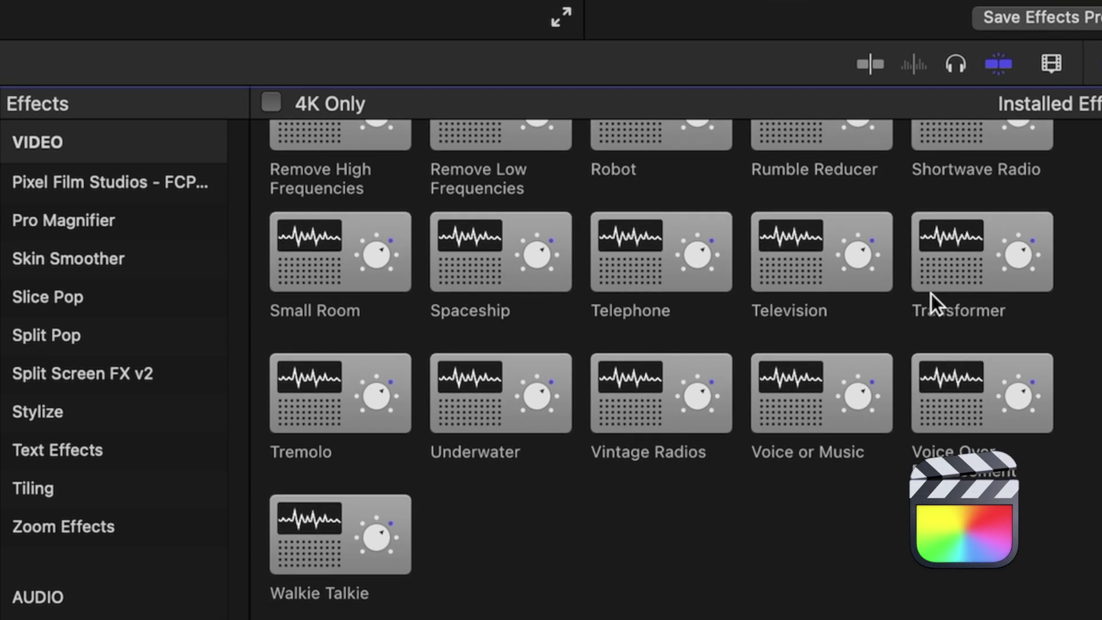
pyautogui.scroll(-3, 928, 294)
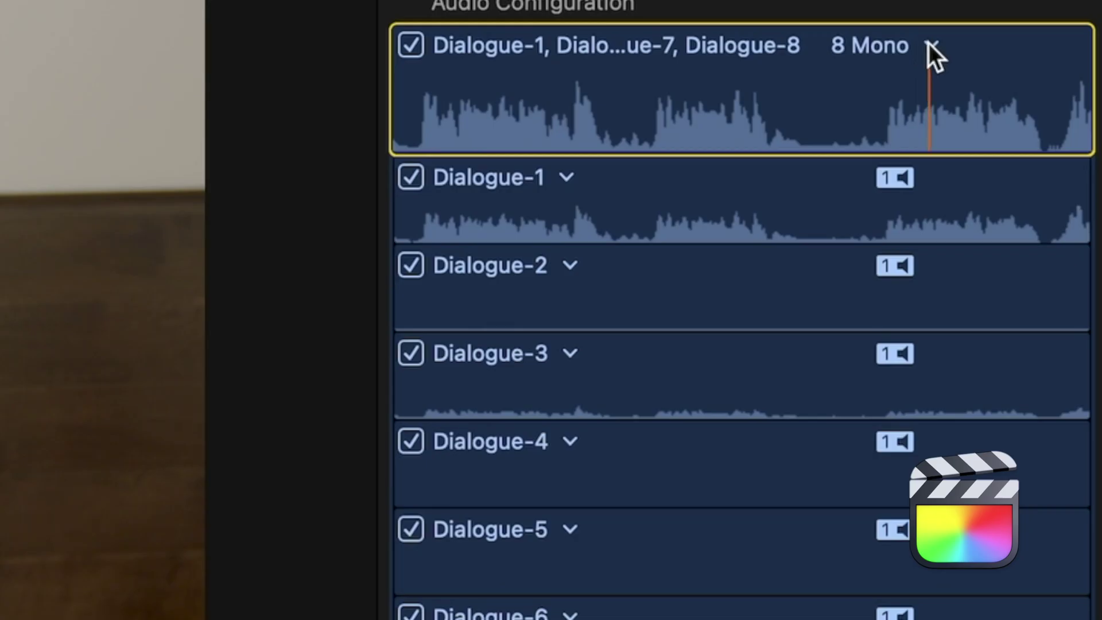
pyautogui.click(930, 45)
pyautogui.click(893, 128)
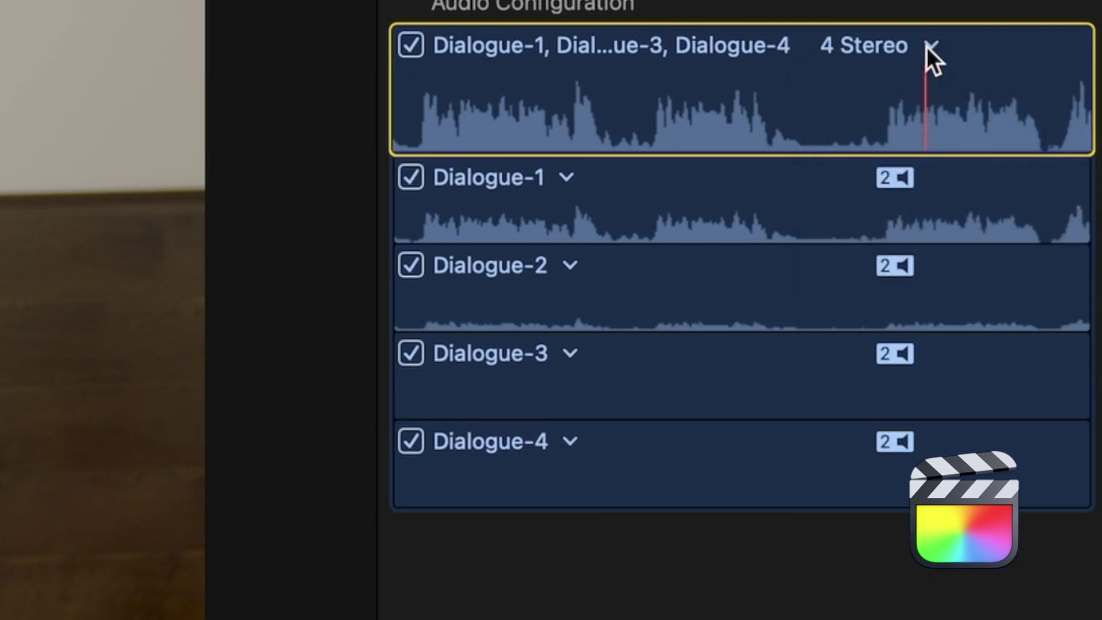
pyautogui.click(927, 46)
pyautogui.click(877, 161)
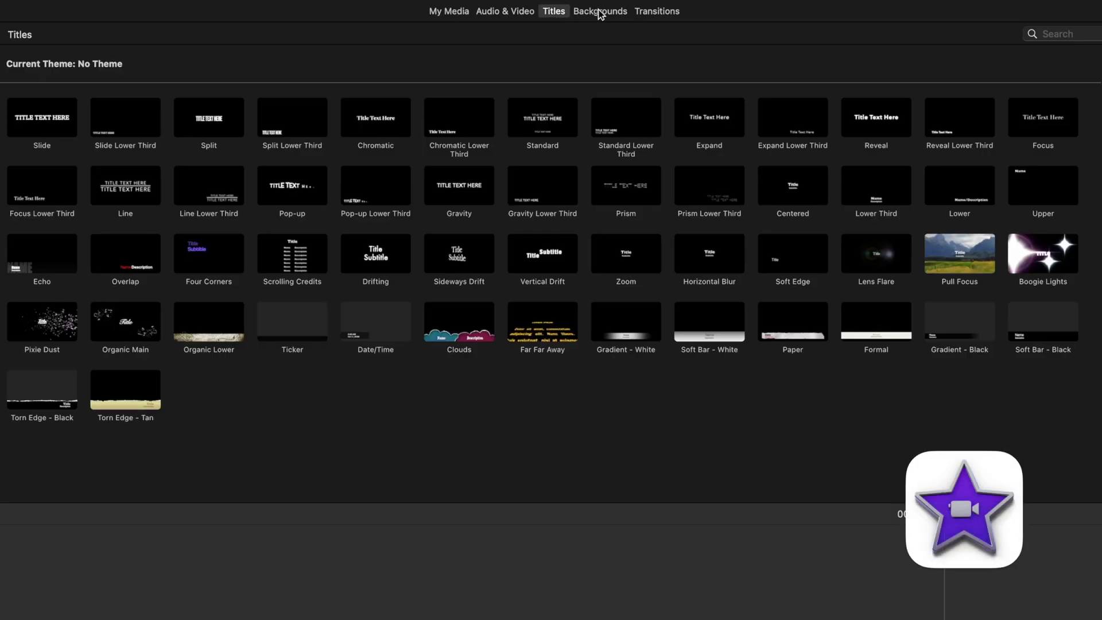
# - Switch iMovie's browser from Maps & Backgrounds to the Transitions library
pyautogui.click(600, 12)
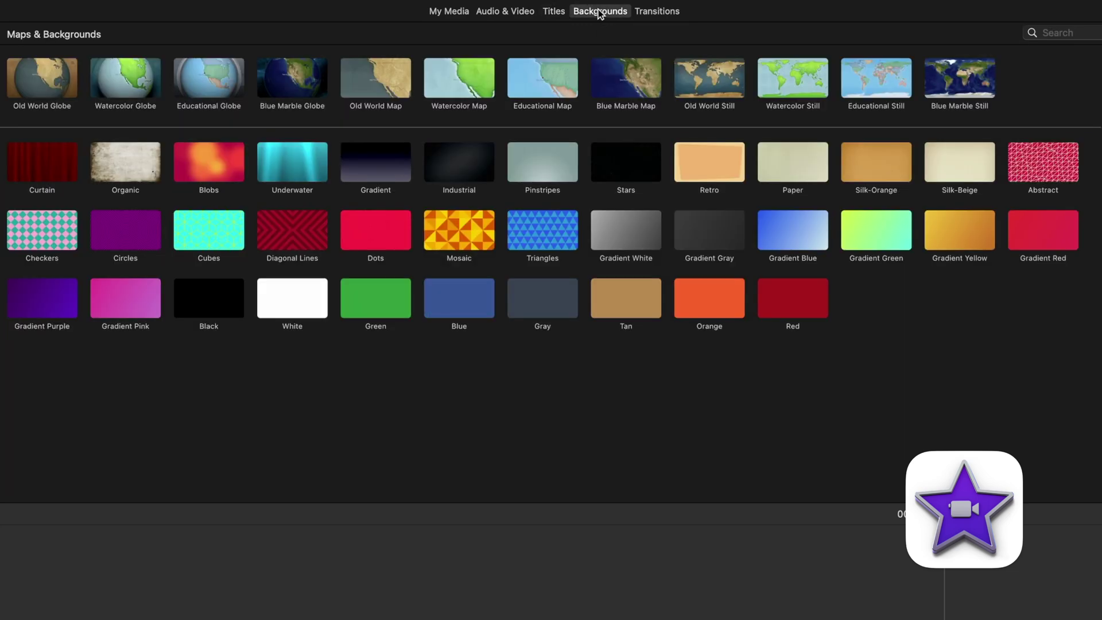
pyautogui.click(658, 14)
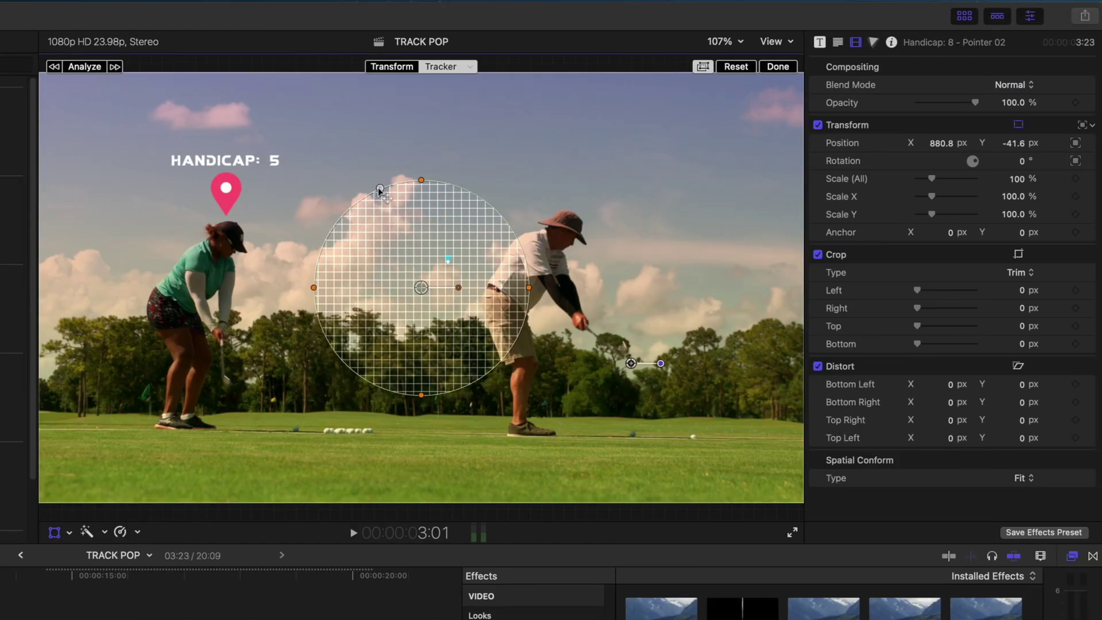
# - Shrink the tracker circle around the object and analyze its motion forward
pyautogui.moveTo(422, 180); pyautogui.dragTo(421, 232)
pyautogui.moveTo(315, 287); pyautogui.dragTo(568, 232)
pyautogui.click(115, 67)
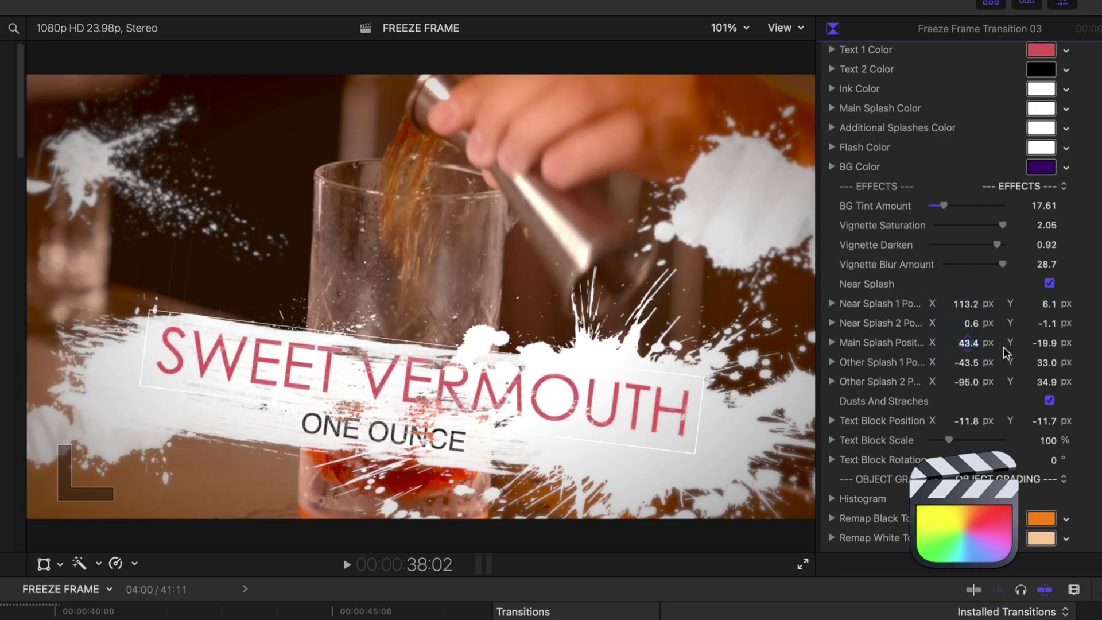
# - Raise the main splash position, make the Main Splash Color pink, and lower Vignette Darken
pyautogui.moveTo(1044, 342)
pyautogui.mouseDown()
pyautogui.moveTo(1044, 356)
pyautogui.moveTo(1044, 347)
pyautogui.mouseUp()
pyautogui.moveTo(1041, 108); pyautogui.dragTo(218, 266)
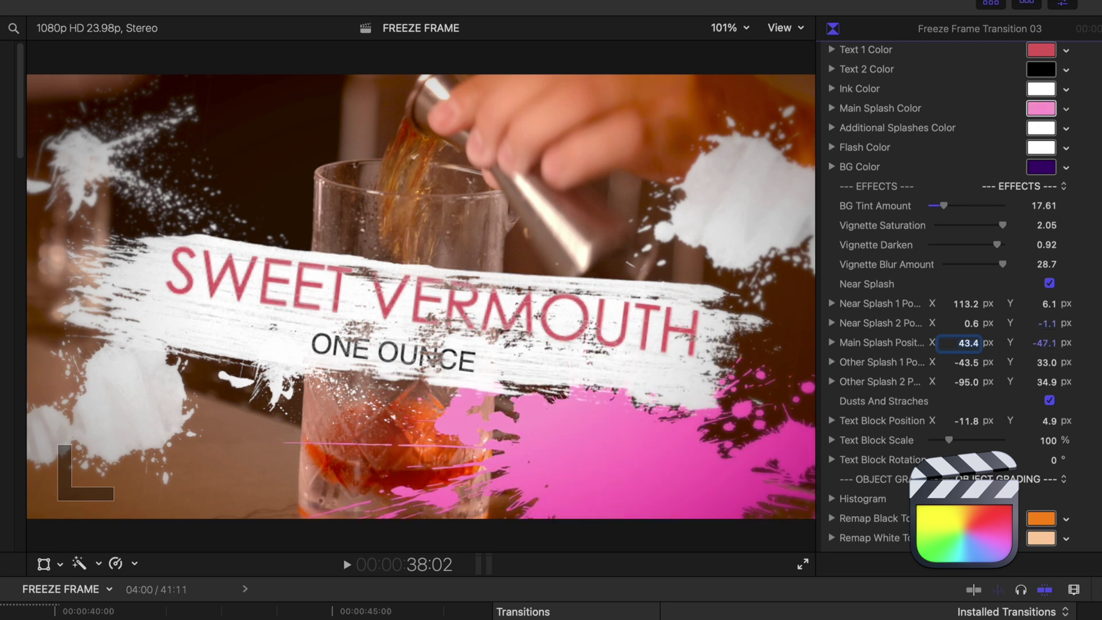
pyautogui.scroll(-4, 1028, 439)
pyautogui.scroll(2, 1028, 439)
pyautogui.moveTo(999, 197); pyautogui.dragTo(969, 201)
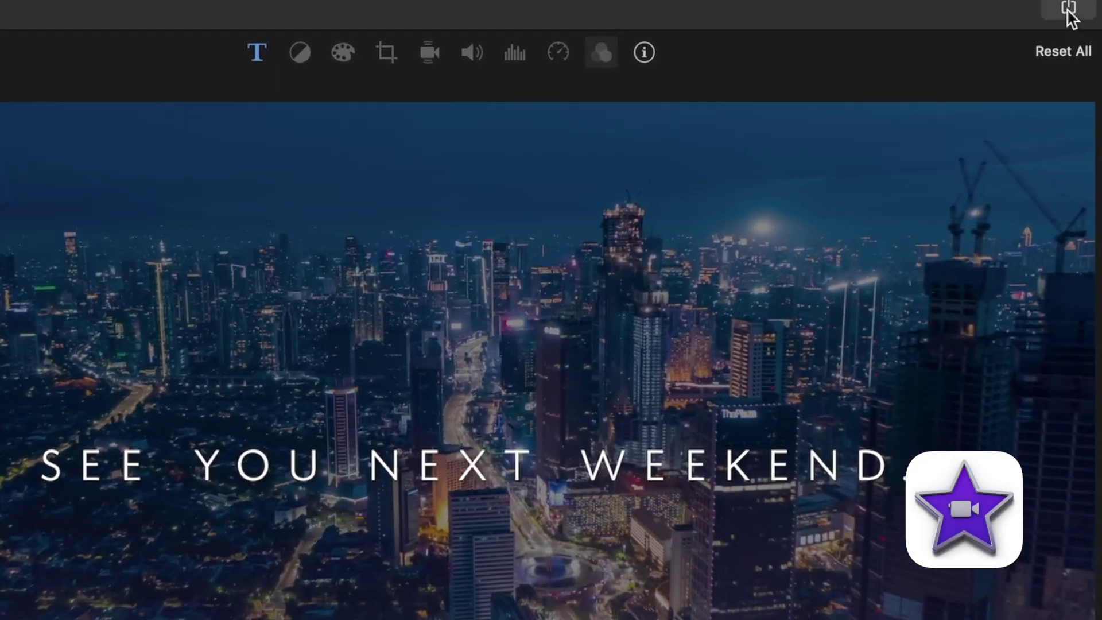
# - Export NIGHT LIFE IMOVIE as a file at 4K resolution and continue to choosing a save location
pyautogui.click(1079, 15)
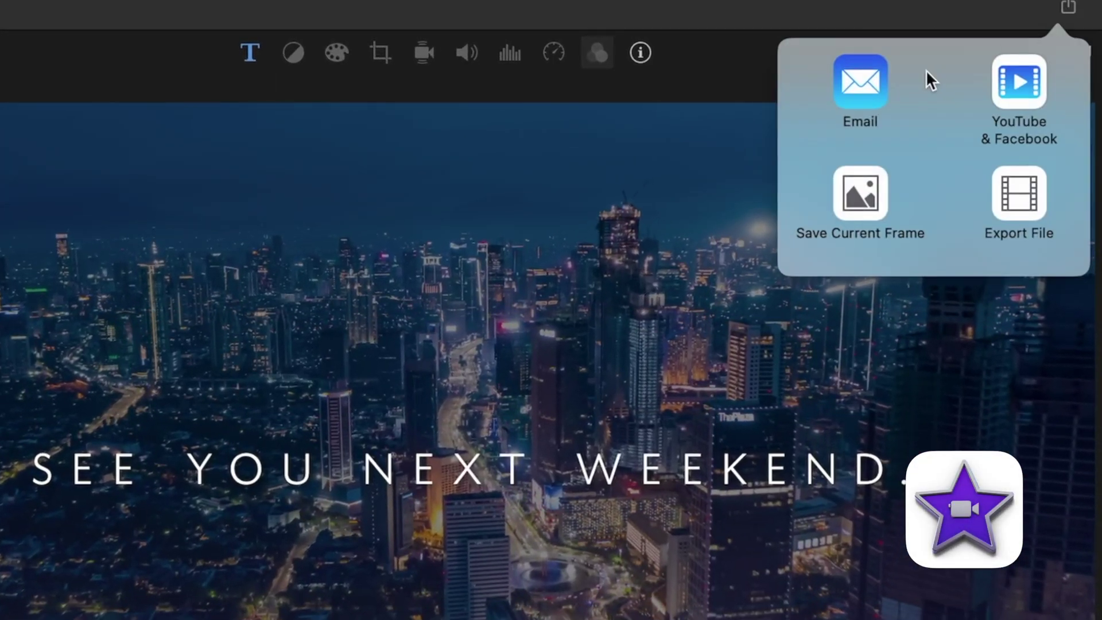
pyautogui.click(1027, 198)
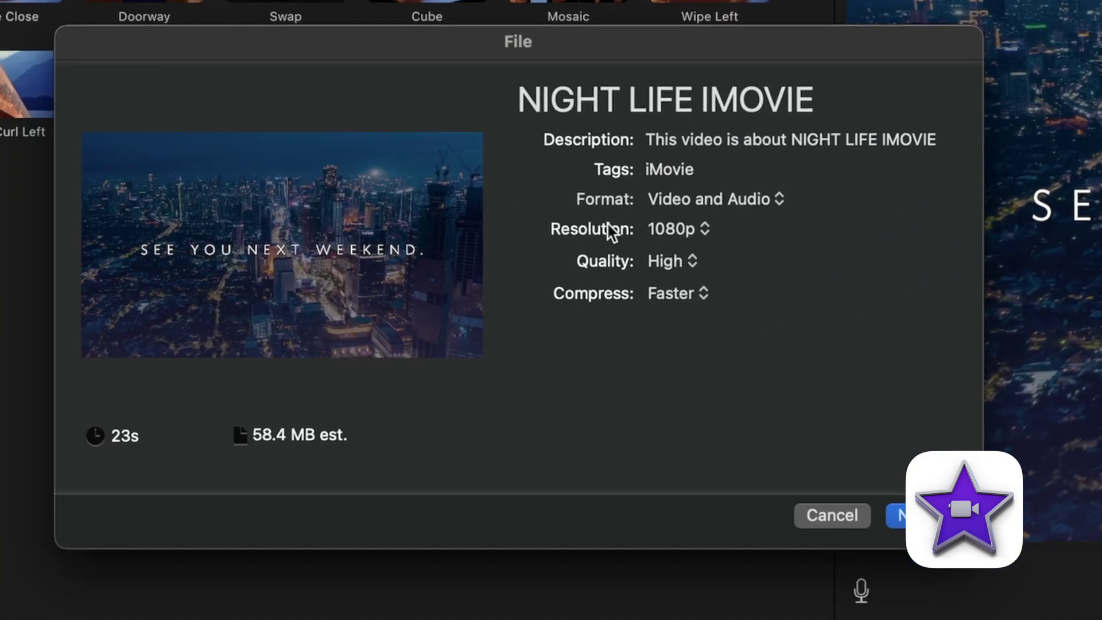
pyautogui.click(659, 230)
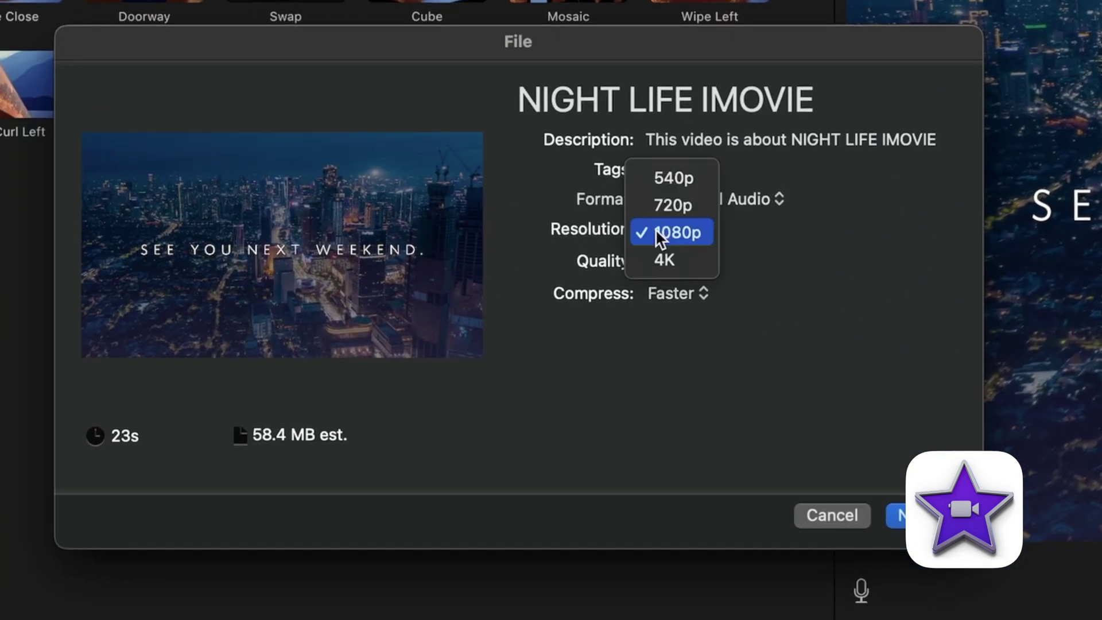
pyautogui.click(661, 262)
pyautogui.click(894, 517)
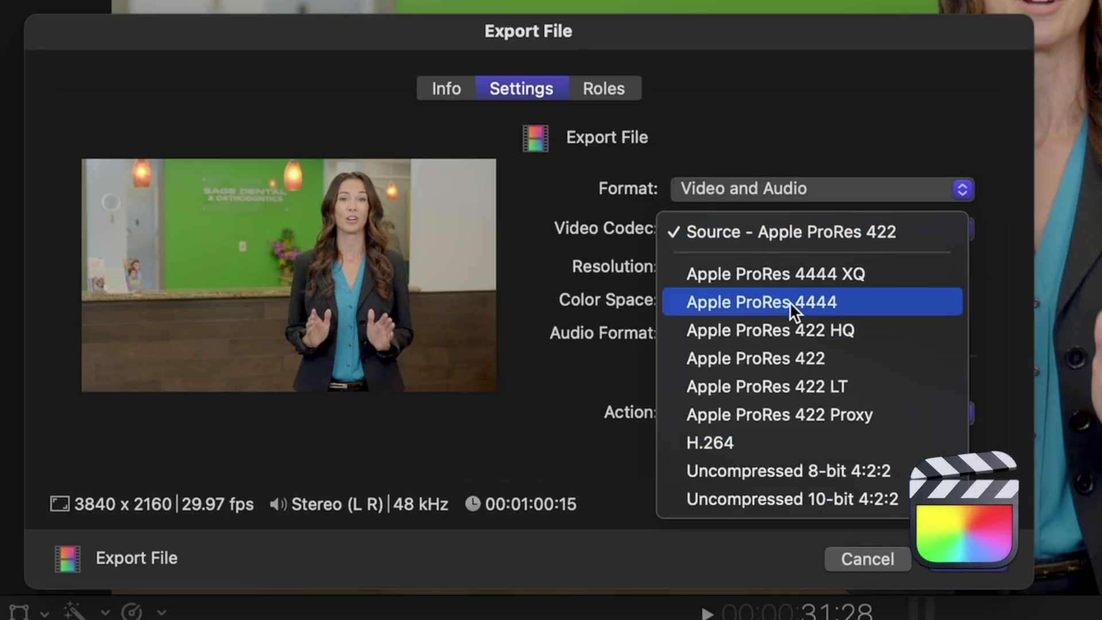
# - Dismiss the codec list and try the Apple Devices format, keeping 1920 x 1080 resolution
pyautogui.press('Escape')
pyautogui.click(746, 229)
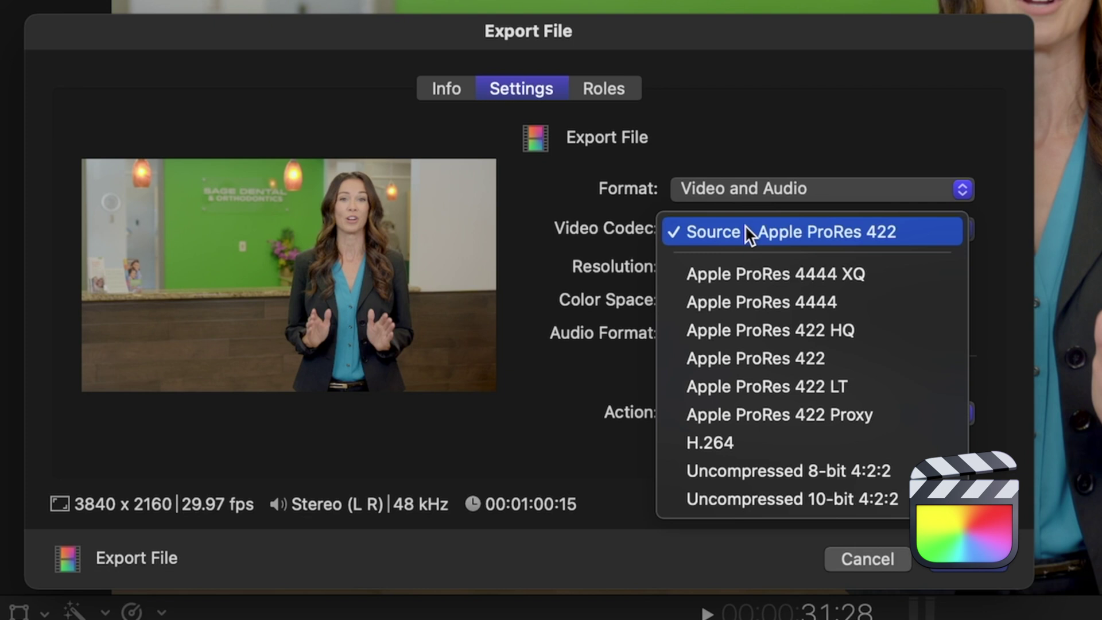
pyautogui.click(747, 231)
pyautogui.click(756, 189)
pyautogui.click(764, 318)
pyautogui.click(812, 267)
pyautogui.click(828, 270)
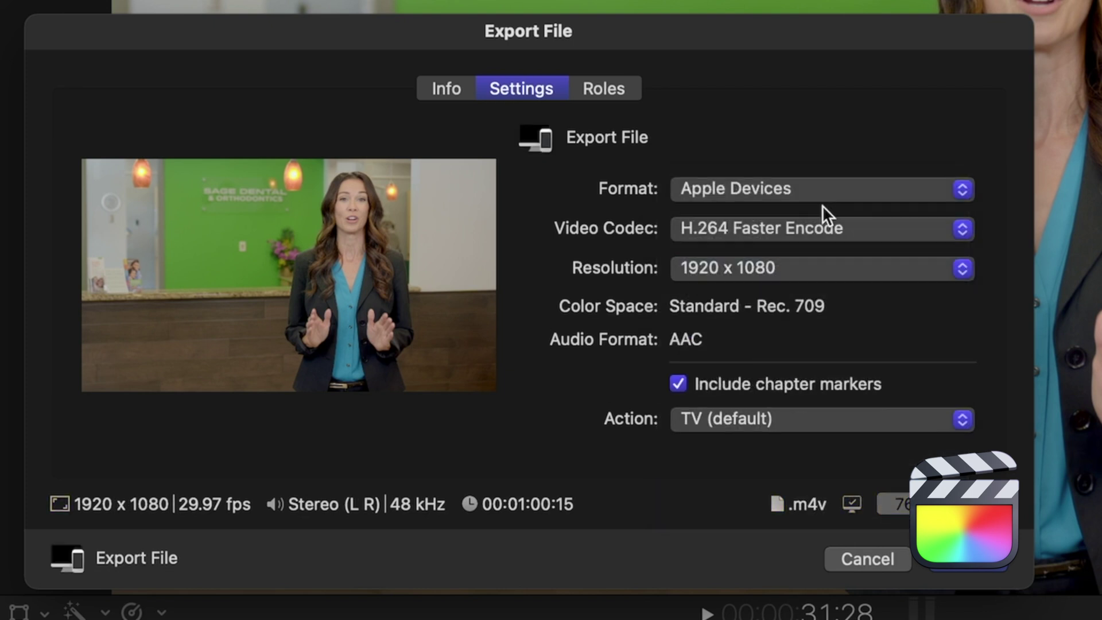
pyautogui.click(821, 227)
# - Try the Computer and Web Hosting formats, then settle on MXF and view its ProRes codecs
pyautogui.click(769, 189)
pyautogui.click(774, 220)
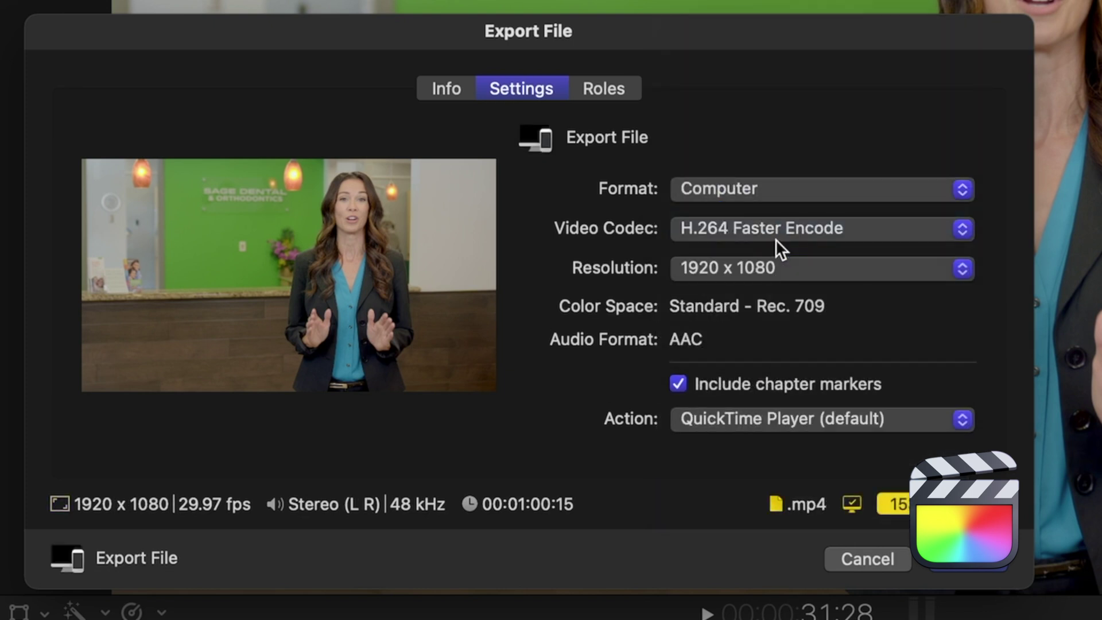
pyautogui.click(775, 233)
pyautogui.click(774, 225)
pyautogui.click(765, 190)
pyautogui.click(769, 217)
pyautogui.click(773, 238)
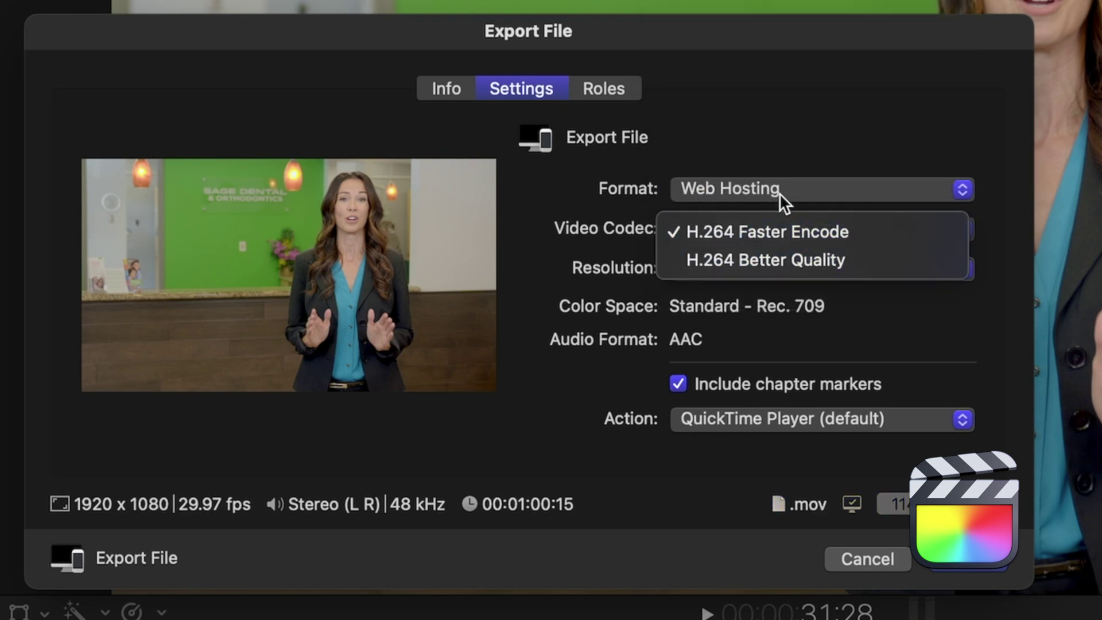
pyautogui.click(780, 193)
pyautogui.click(761, 263)
pyautogui.click(778, 228)
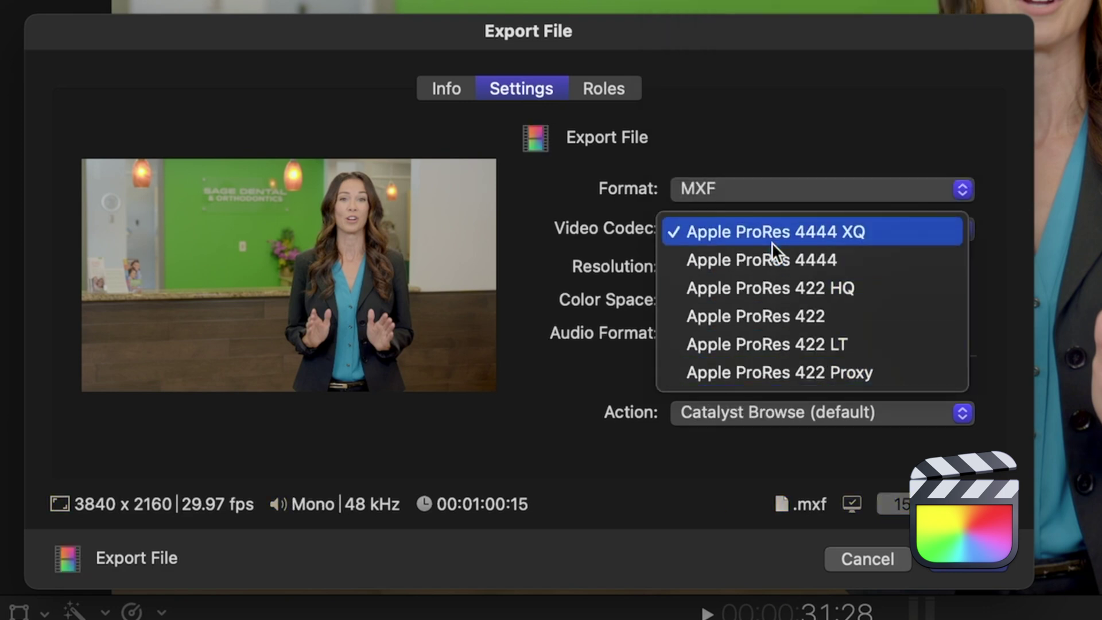